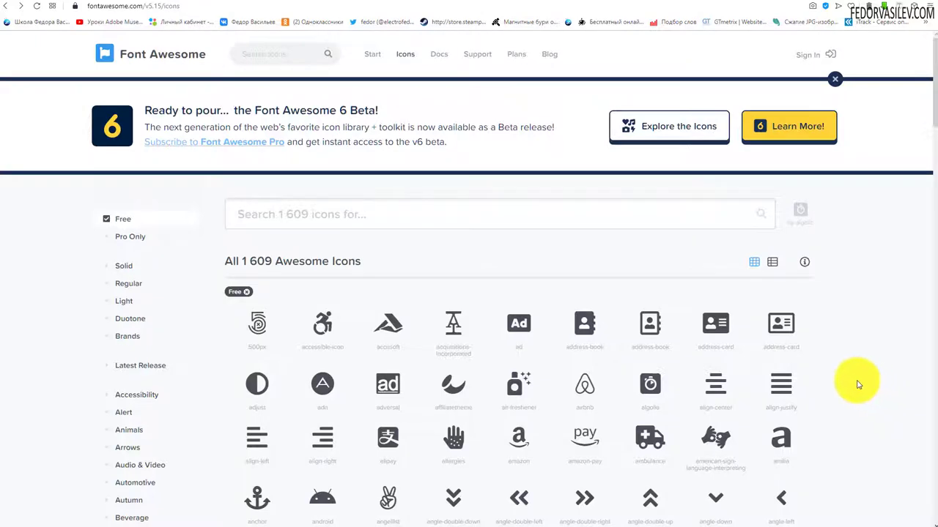
scroll(806, 385, "down", 2)
scroll(381, 363, "up", 2)
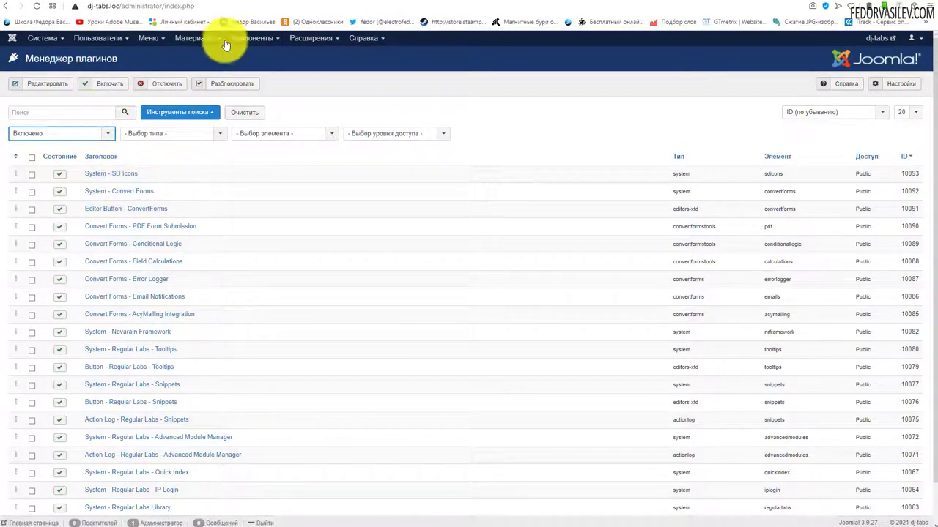
Open the System - SD Icons plugin from the Joomla plugin manager for editing
left_click(297, 38)
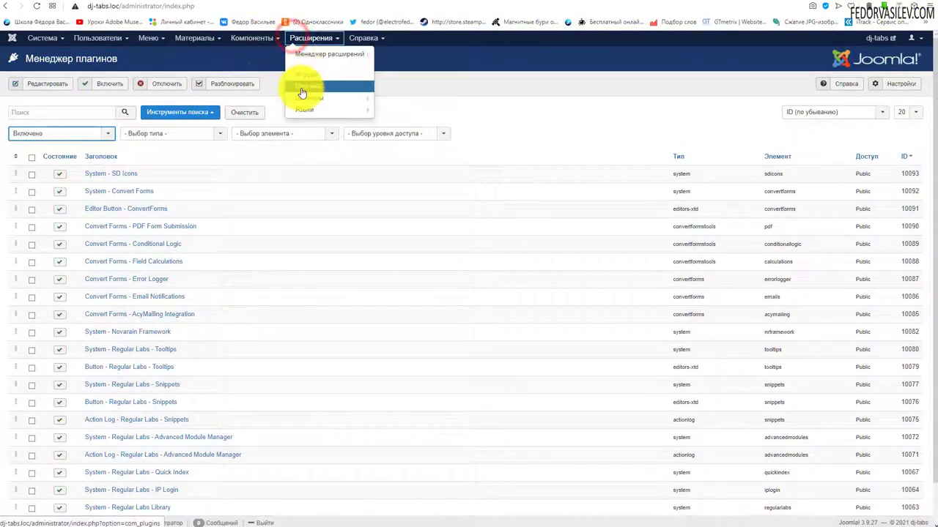
left_click(235, 151)
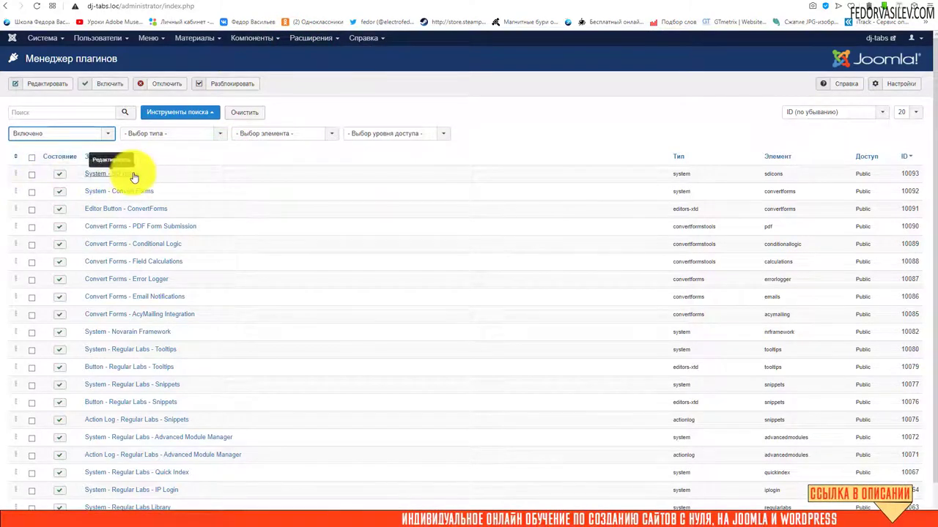
left_click_drag(142, 171, 228, 159)
left_click(102, 175)
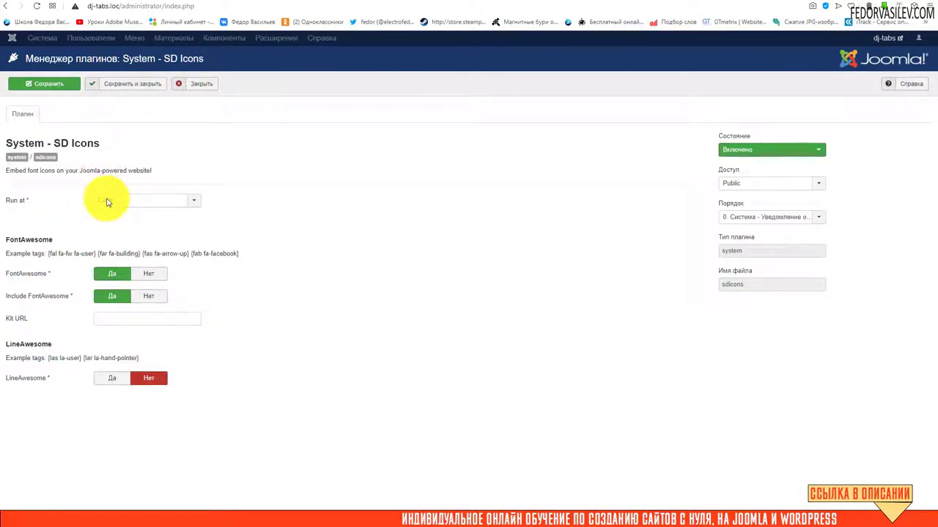
Set Run at to Everywhere and disable both Include FontAwesome and FontAwesome
left_click(114, 203)
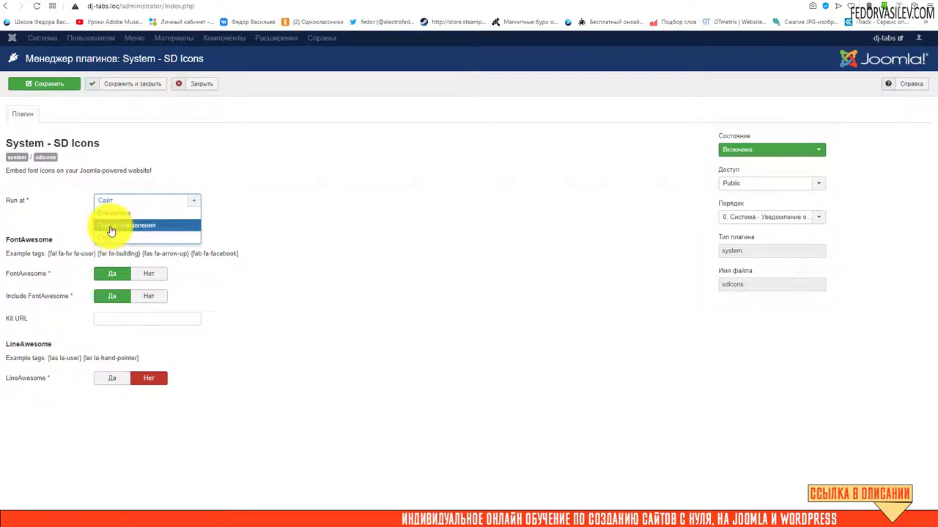
left_click(121, 212)
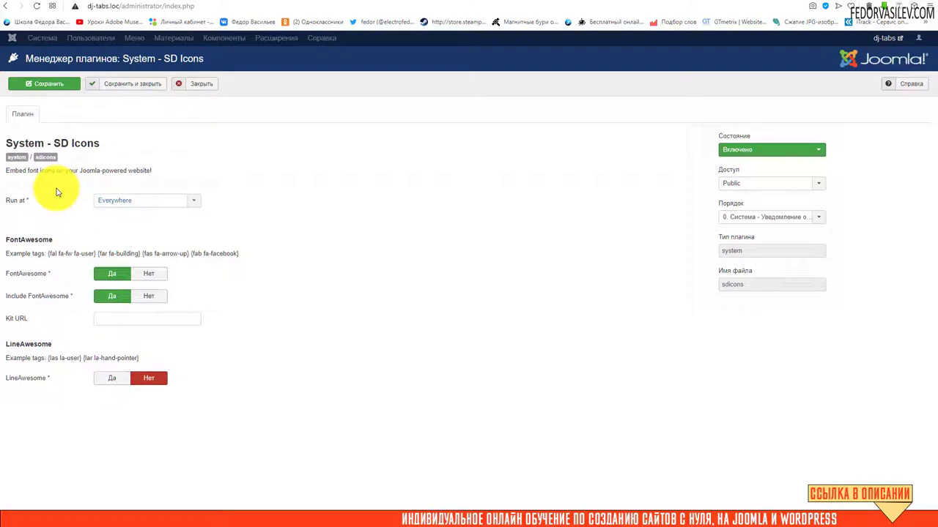
left_click(149, 296)
left_click(148, 273)
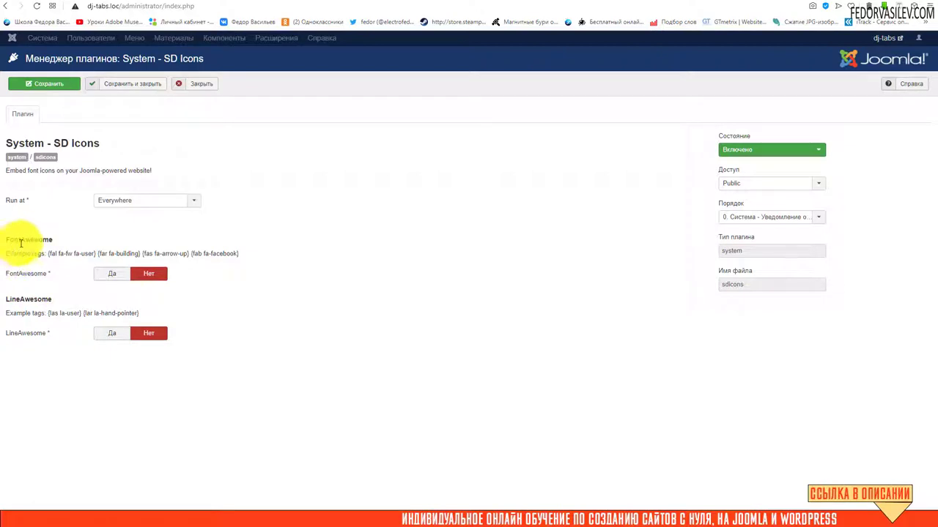
Review the FontAwesome and LineAwesome sections of the plugin settings
left_click_drag(21, 242, 52, 241)
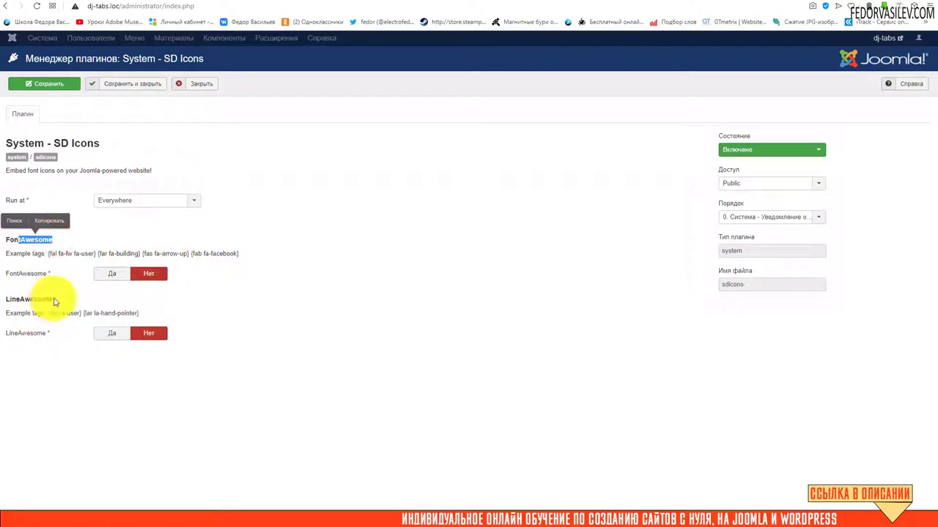
left_click_drag(53, 301, 12, 300)
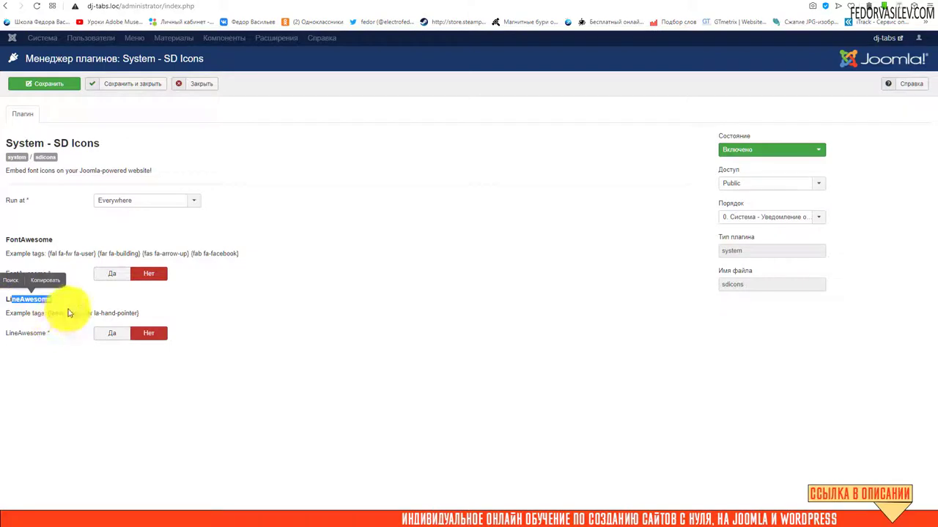
left_click(74, 303)
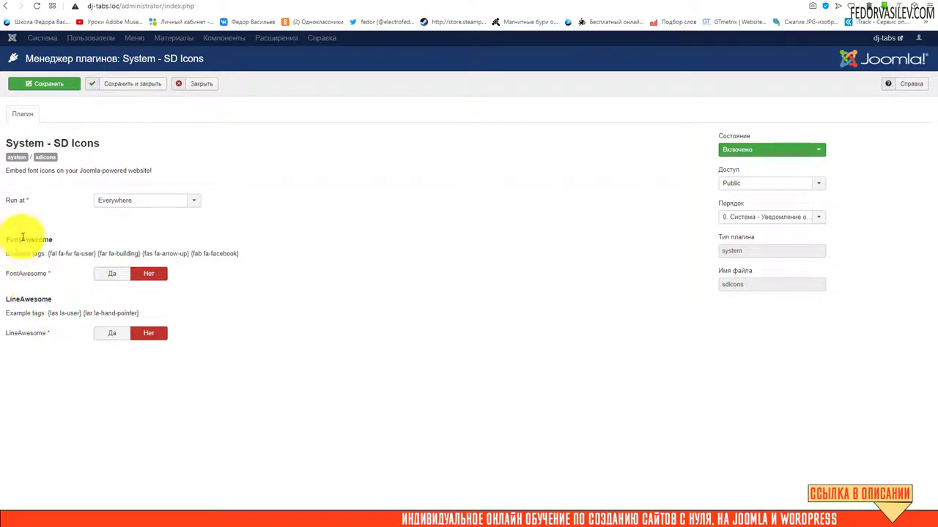
left_click_drag(53, 238, 7, 241)
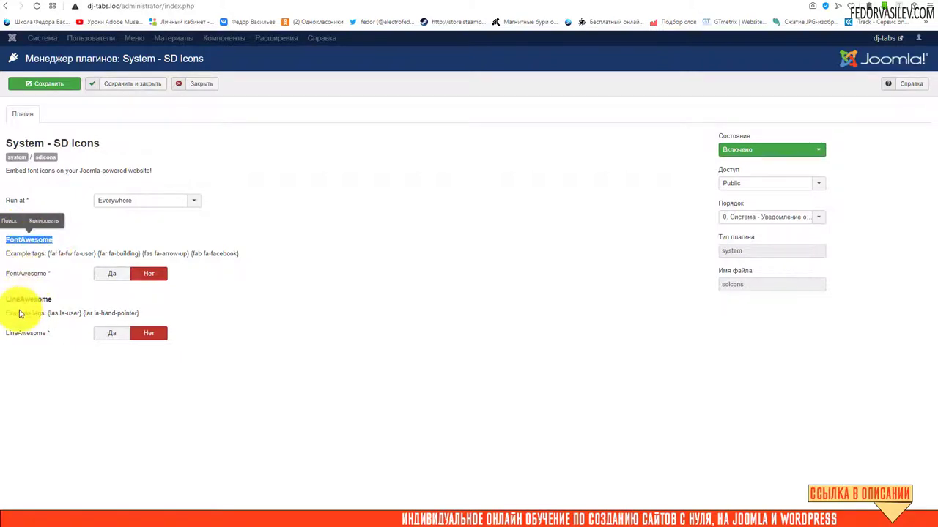
left_click_drag(42, 299, 11, 299)
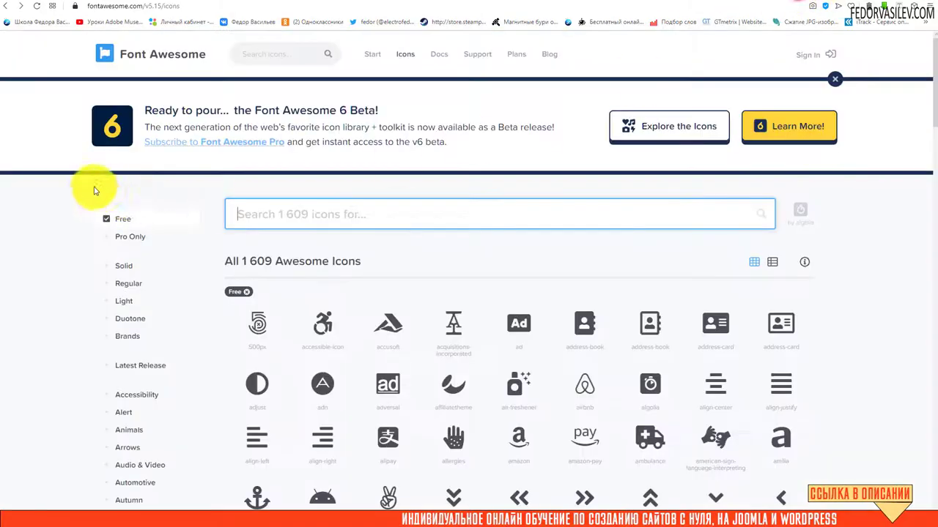
Browse the Font Awesome website's icon gallery, removing the Free filter and applying it again
scroll(251, 241, "down", 3)
scroll(398, 312, "up", 3)
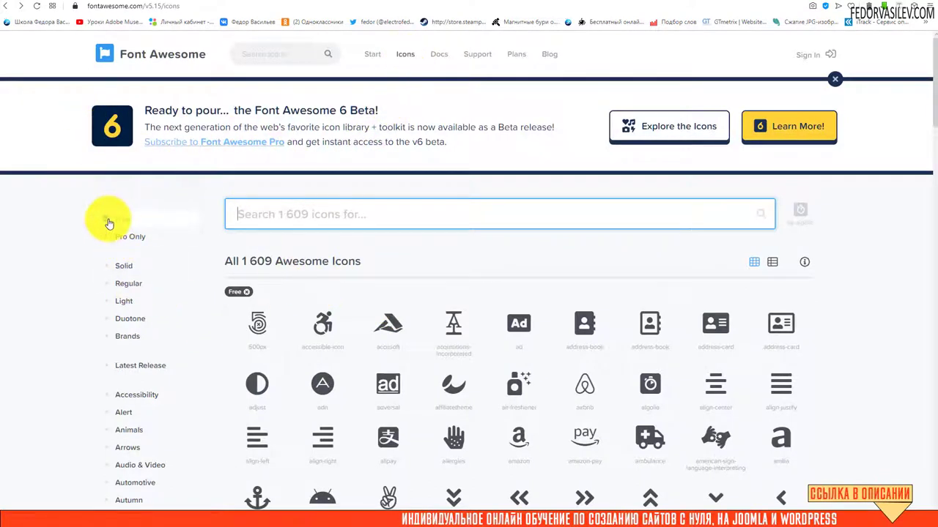
left_click(109, 223)
scroll(324, 303, "down", 4)
scroll(482, 343, "up", 3)
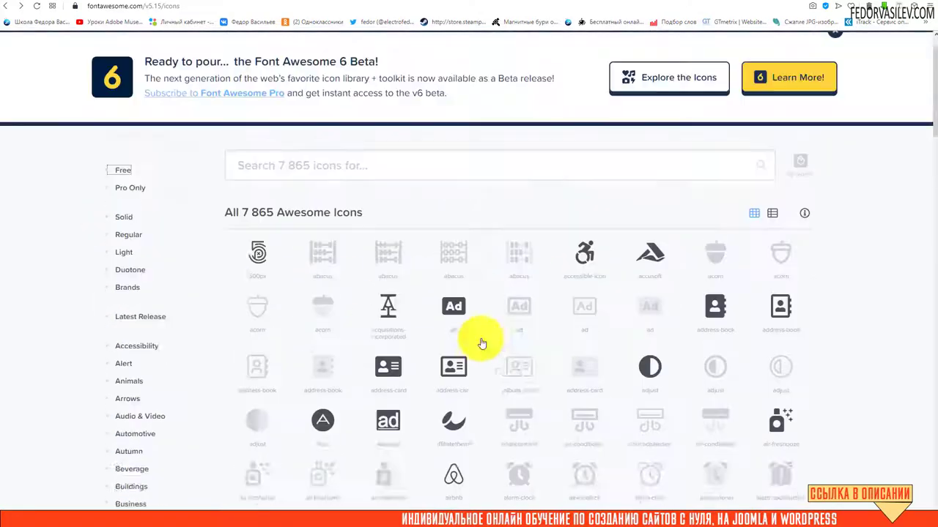
scroll(482, 344, "up", 1)
left_click(124, 218)
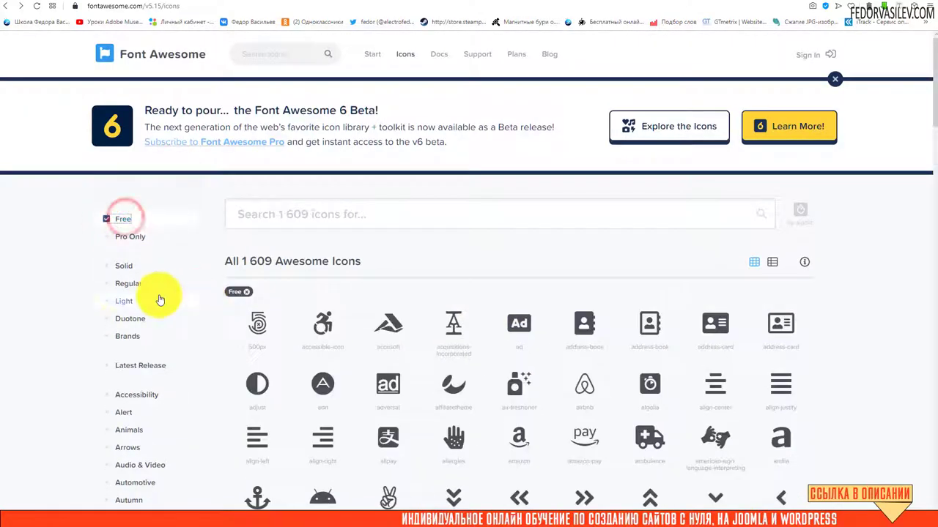
scroll(425, 272, "down", 3)
scroll(511, 295, "up", 3)
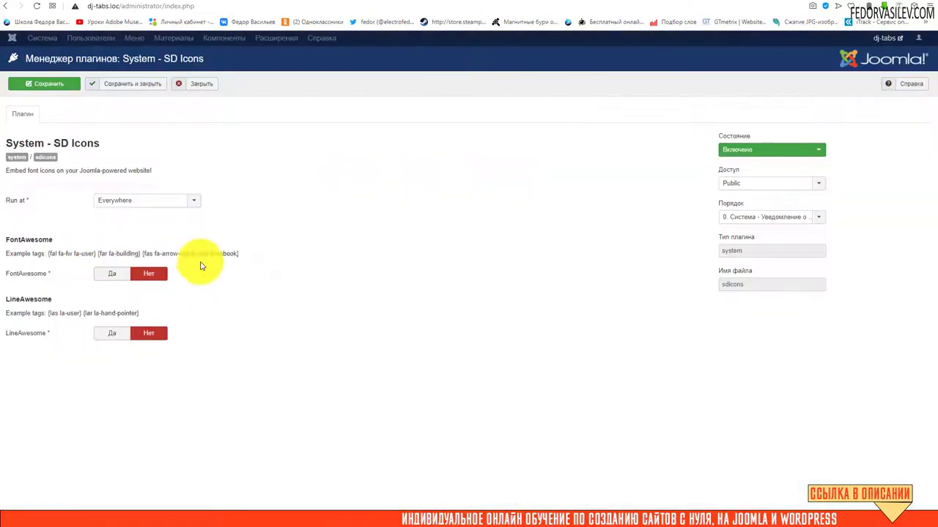
Examine the FontAwesome example tags and the enable options for FontAwesome and LineAwesome in the plugin settings
left_click_drag(244, 253, 40, 254)
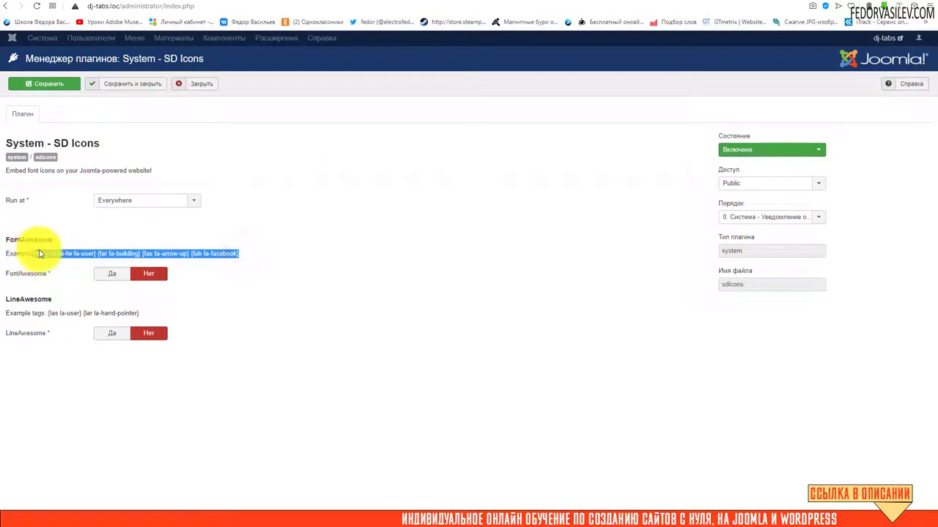
left_click(220, 251)
left_click(345, 246)
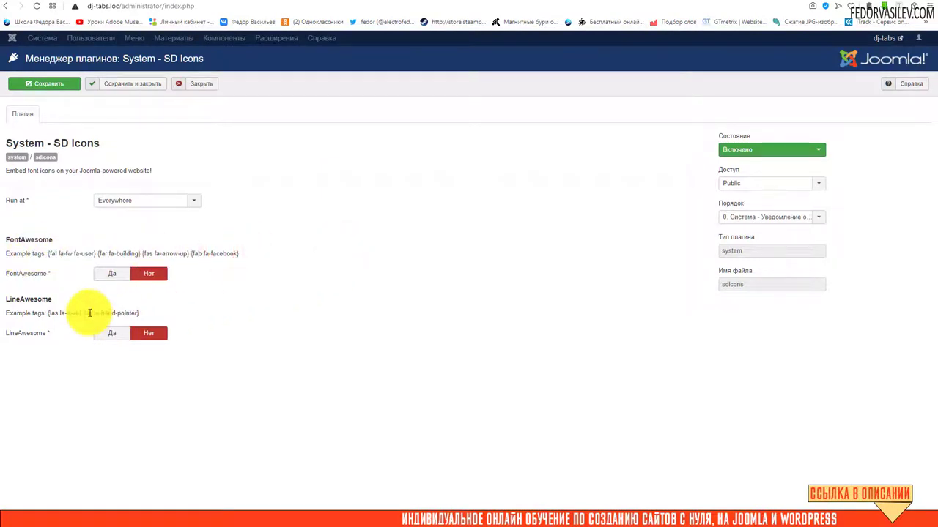
left_click(49, 273)
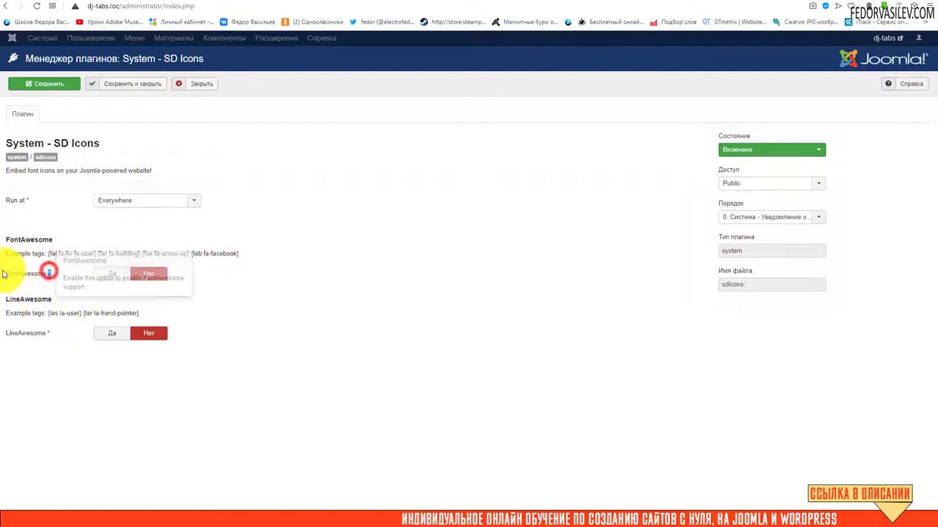
left_click(44, 333)
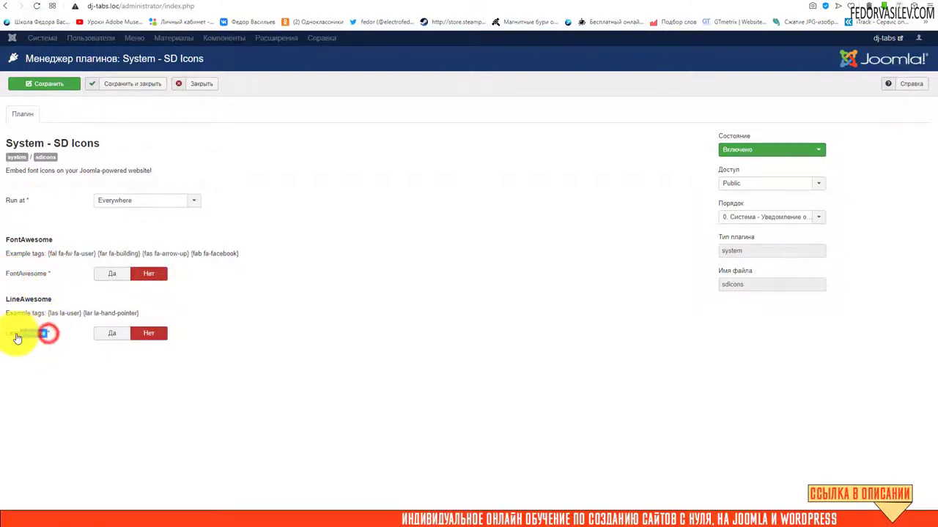
left_click(150, 386)
left_click(42, 274)
left_click(195, 416)
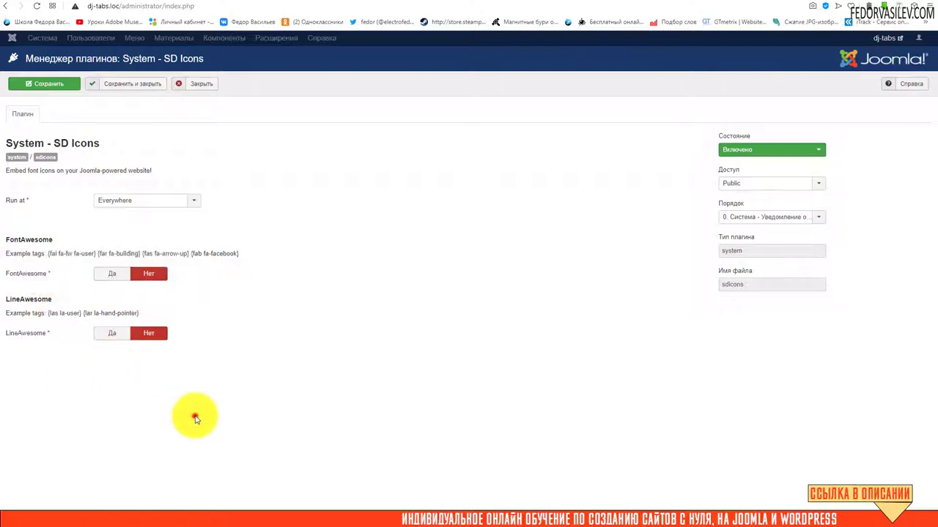
Enable FontAwesome and Include FontAwesome, leave the Kit URL empty, and save the plugin
left_click(104, 278)
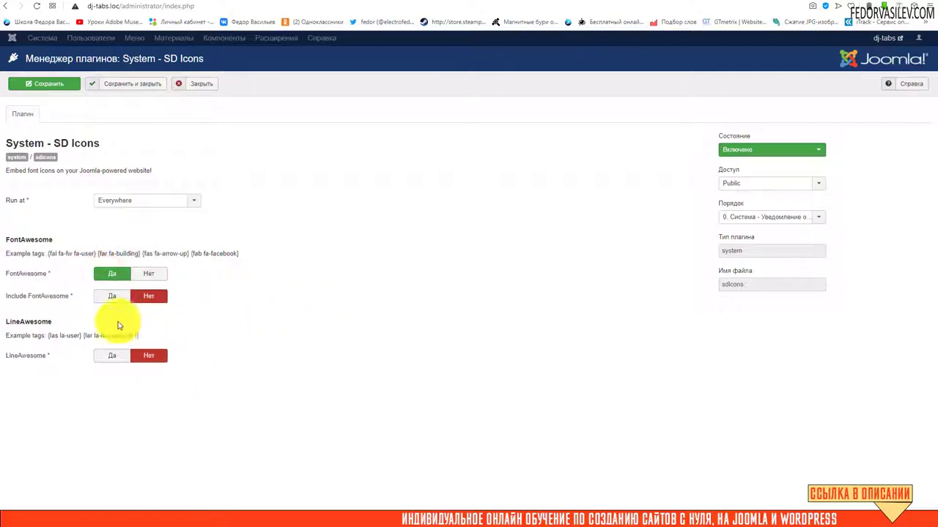
left_click_drag(62, 297, 17, 299)
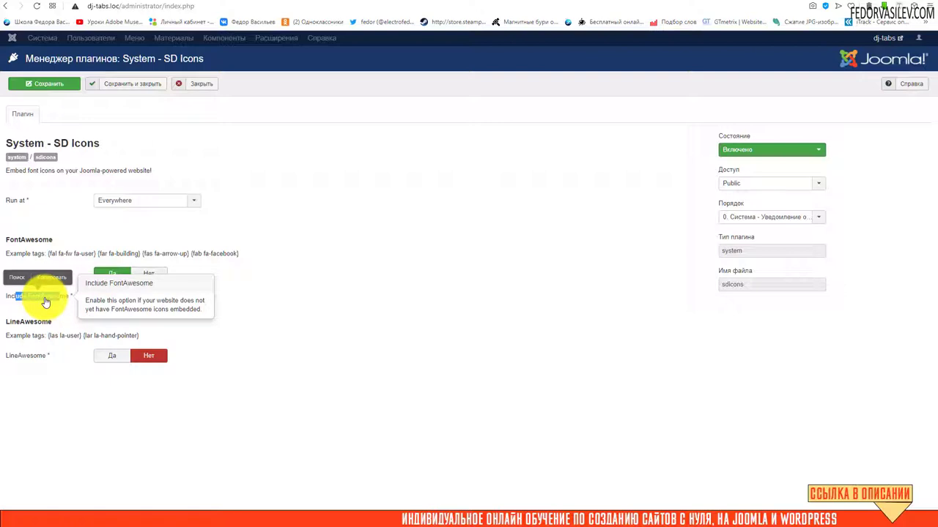
left_click(103, 300)
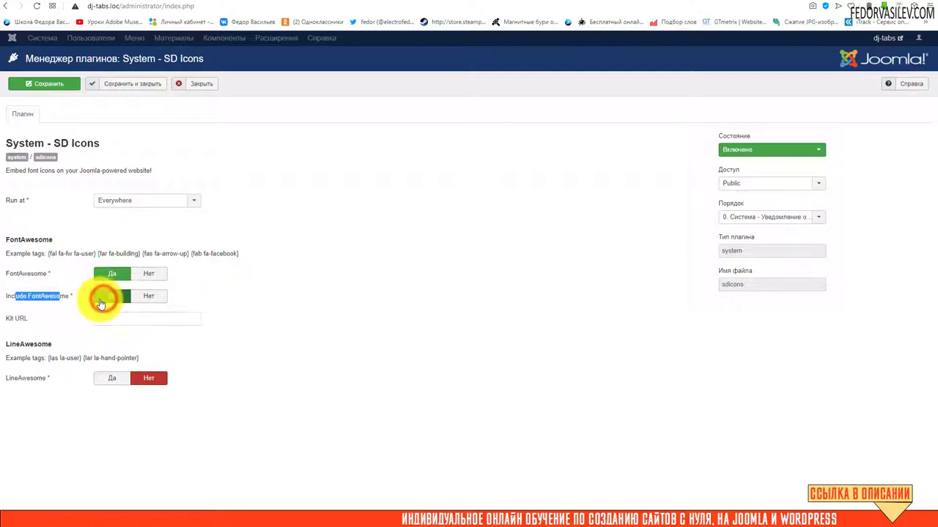
left_click(320, 321)
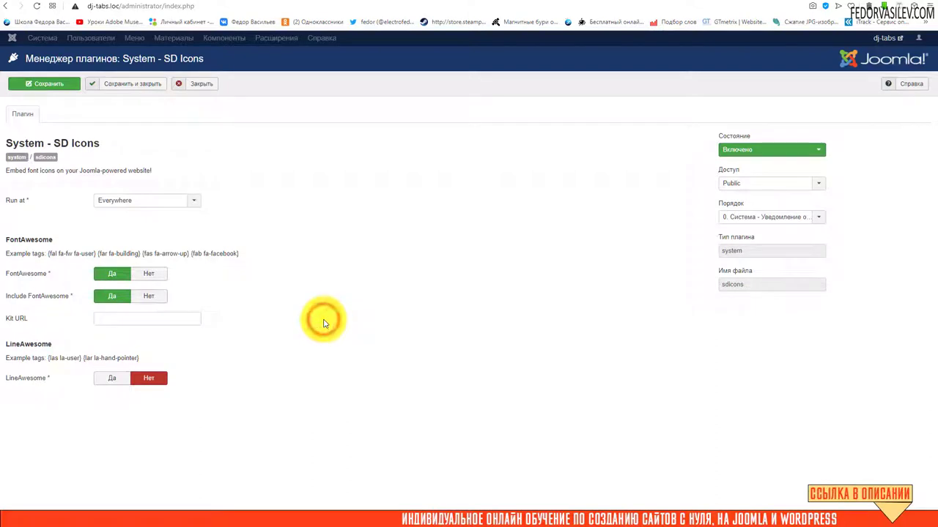
mouse_move(17, 317)
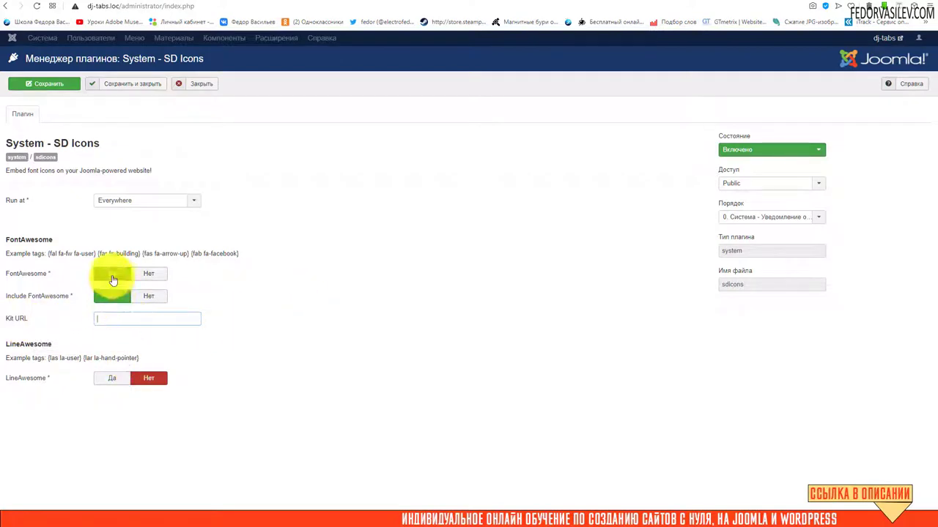
left_click(111, 300)
left_click(49, 85)
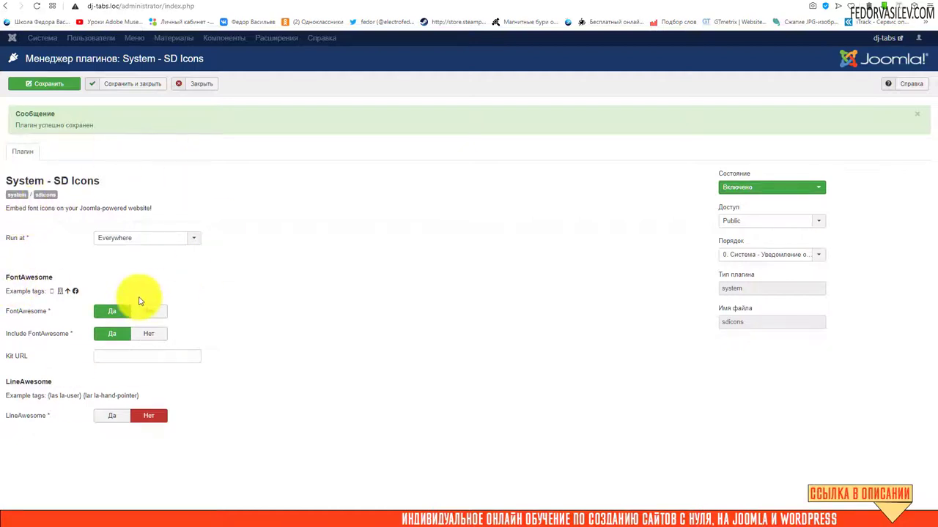
Set the plugin's Run at option to Сайт and save it
left_click(107, 240)
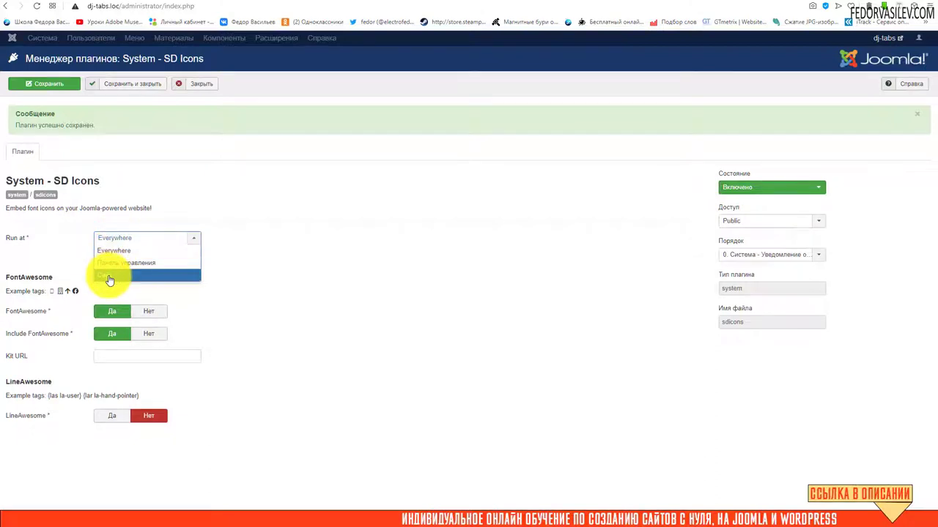
left_click(109, 276)
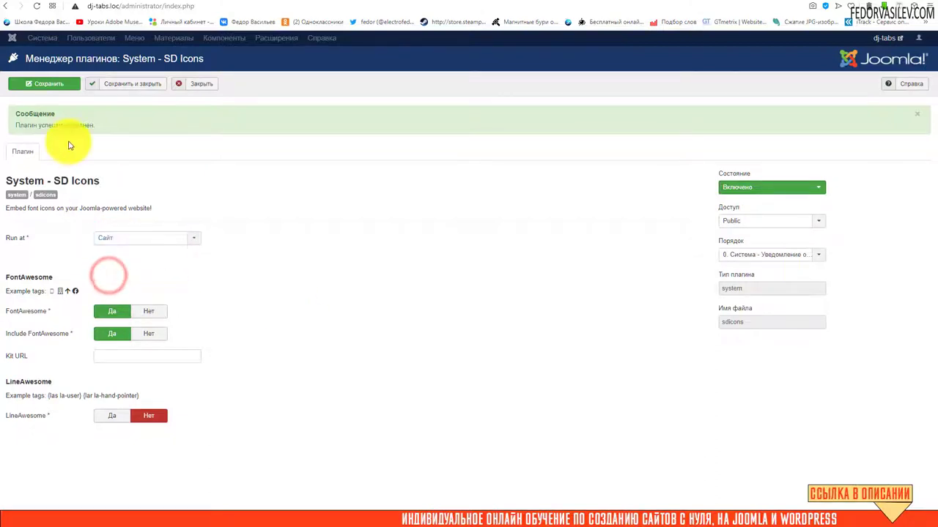
left_click(51, 87)
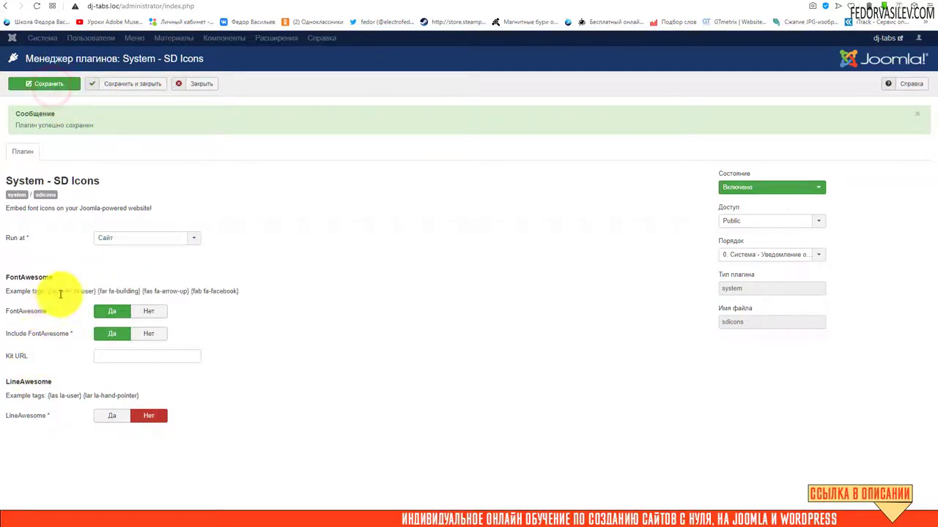
Examine the FontAwesome example tags, including {fas fa-arrow-up}, in the plugin settings
left_click_drag(77, 292, 164, 291)
left_click(310, 303)
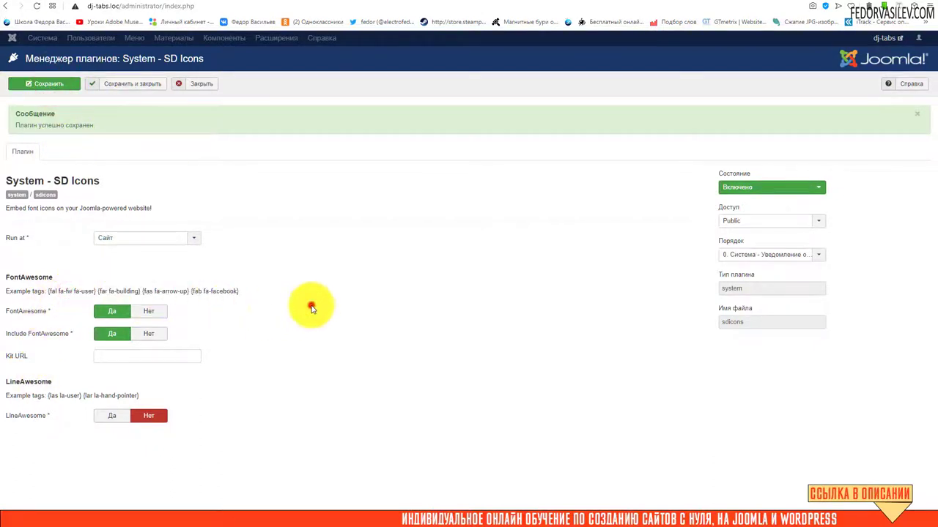
left_click_drag(189, 289, 139, 291)
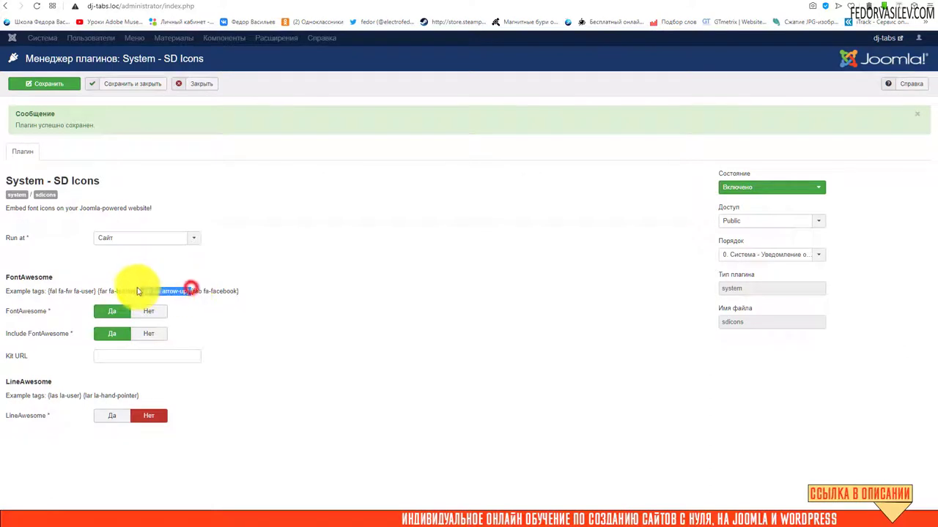
left_click(285, 324)
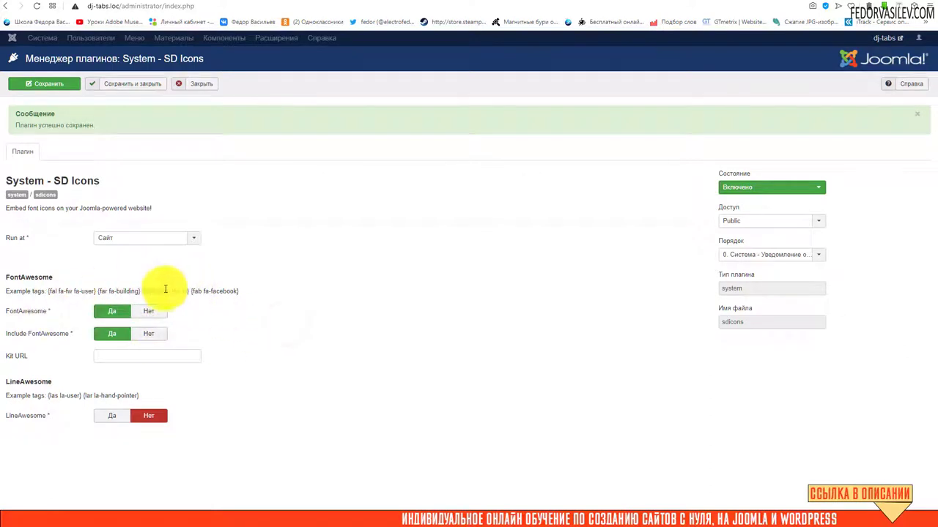
left_click_drag(245, 292, 46, 292)
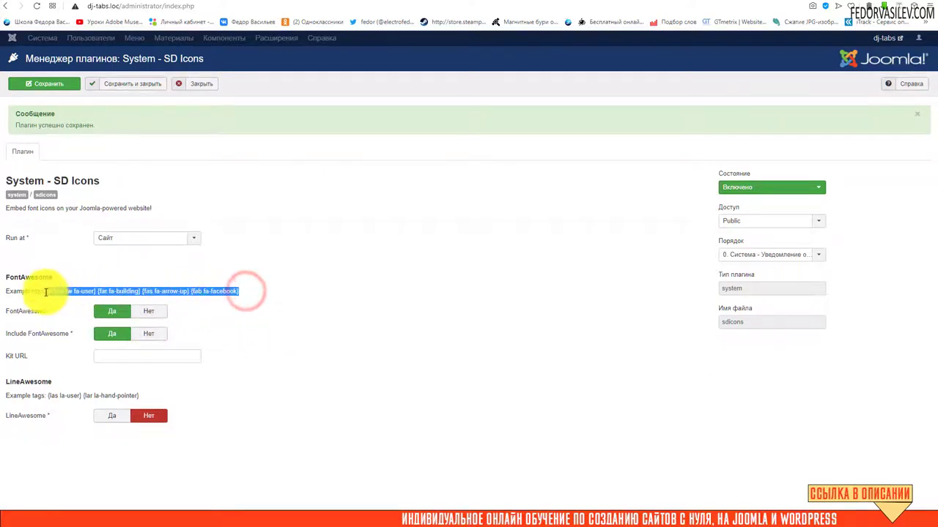
left_click(324, 297)
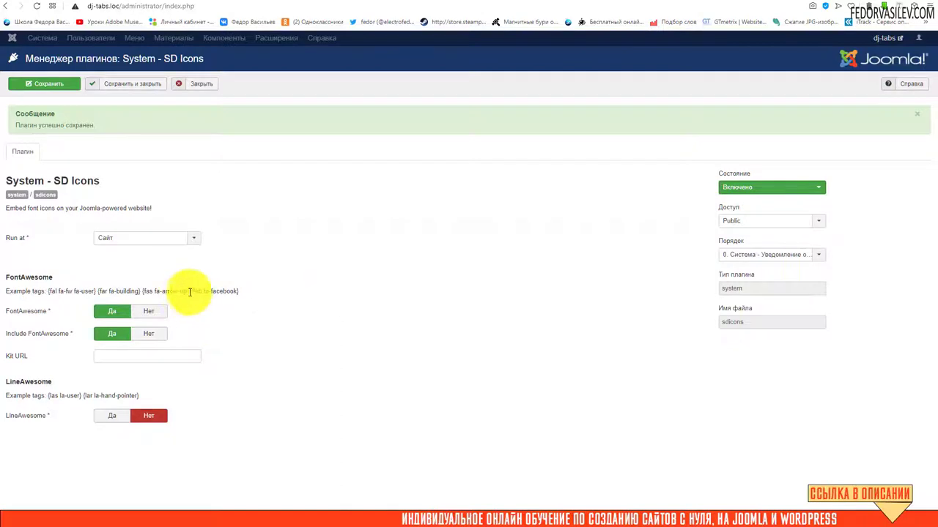
Copy the example tag {fas fa-arrow-up} from the FontAwesome section, and save and close the plugin
left_click_drag(187, 290, 162, 291)
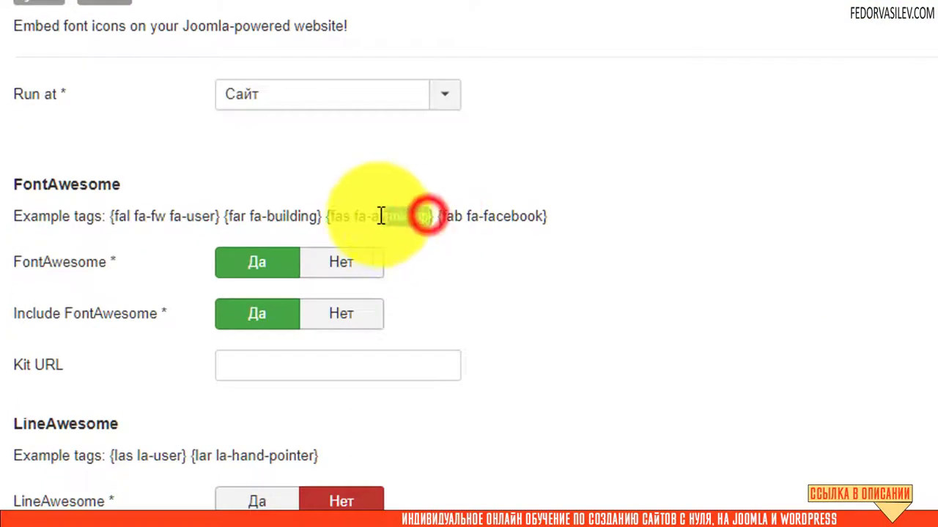
left_click_drag(433, 216, 328, 216)
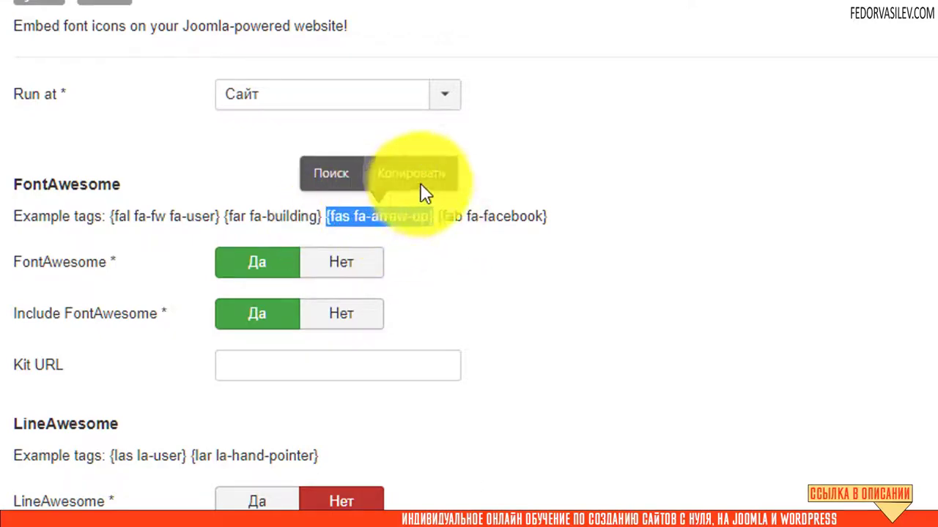
left_click(429, 165)
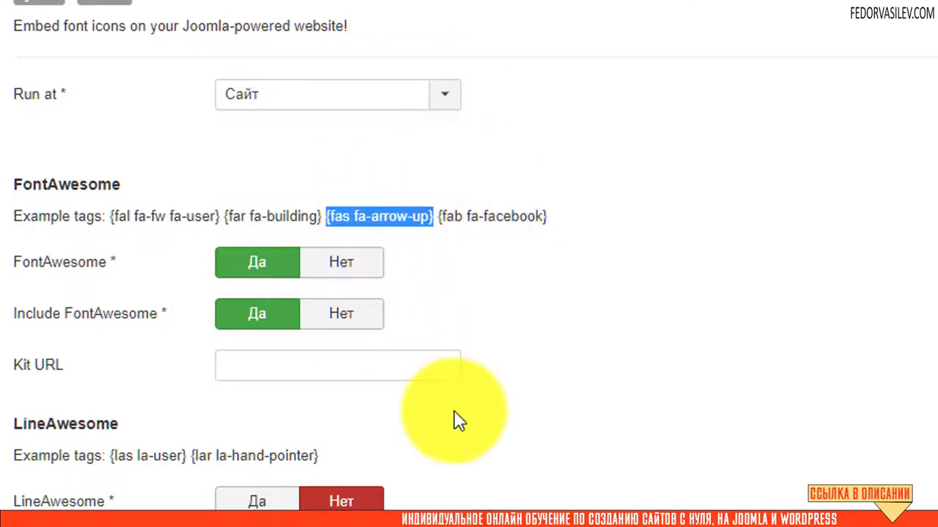
left_click(132, 78)
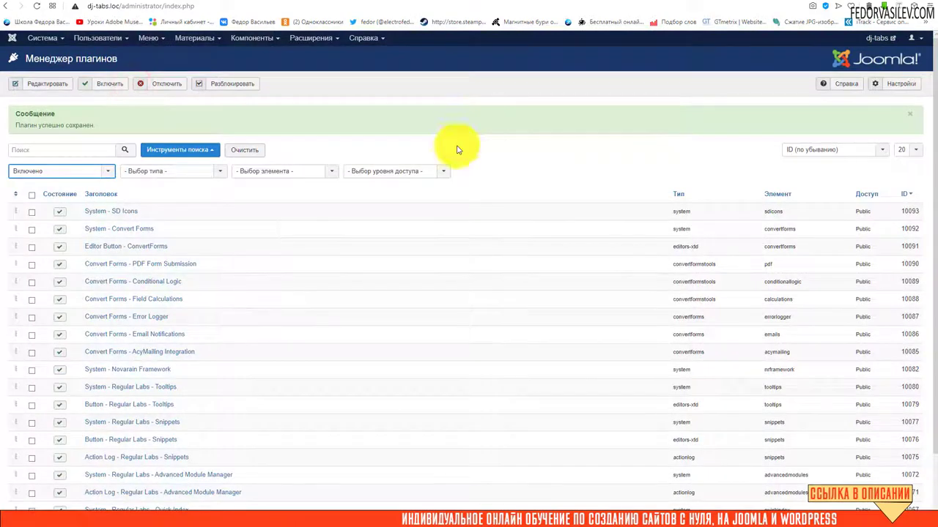
Open the article "тест", insert the {fas fa-arrow-up} tag below its text, and save the article
left_click(192, 41)
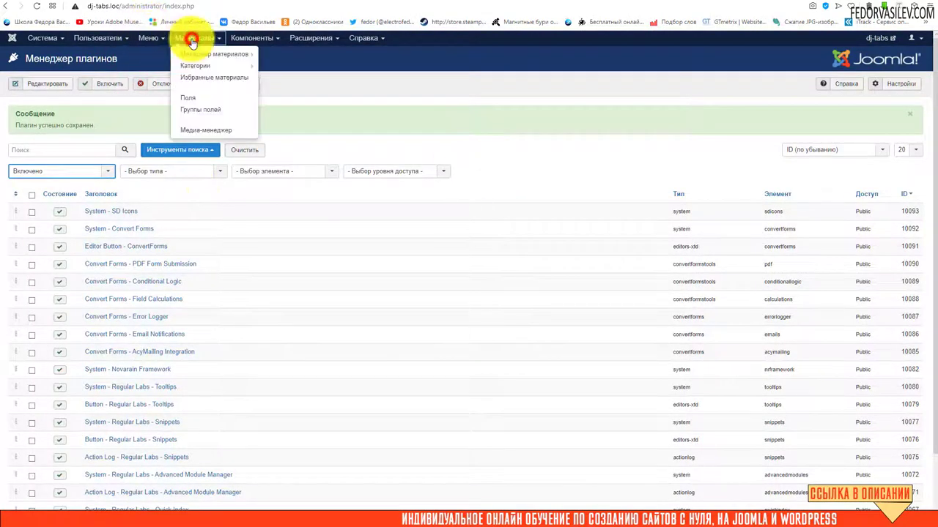
left_click(200, 54)
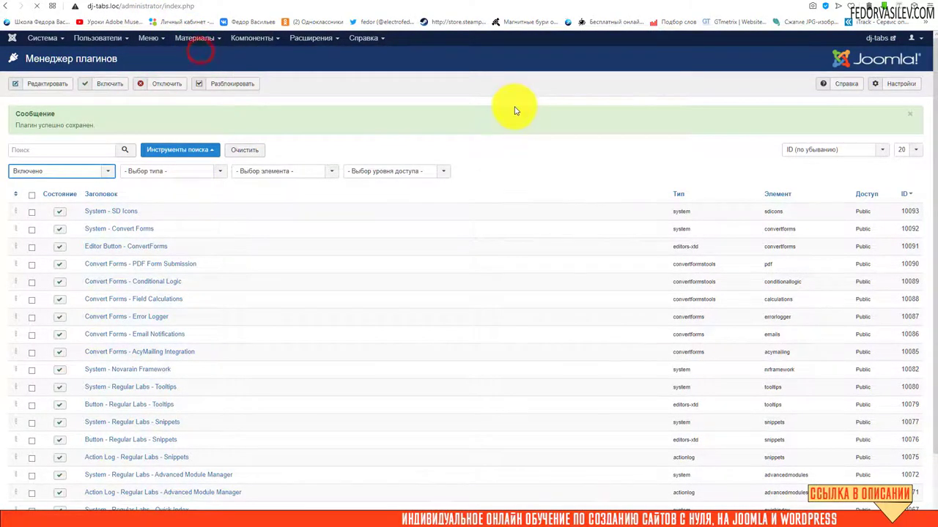
left_click(256, 175)
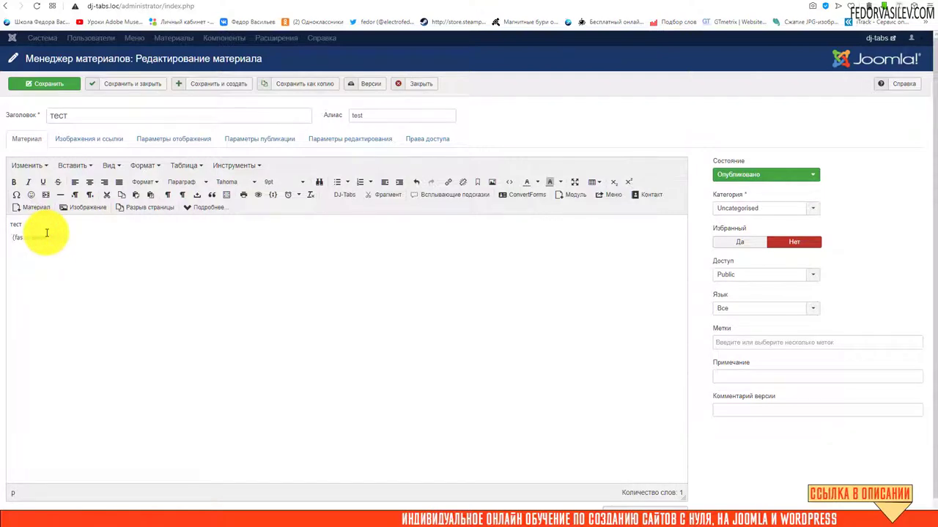
left_click(29, 83)
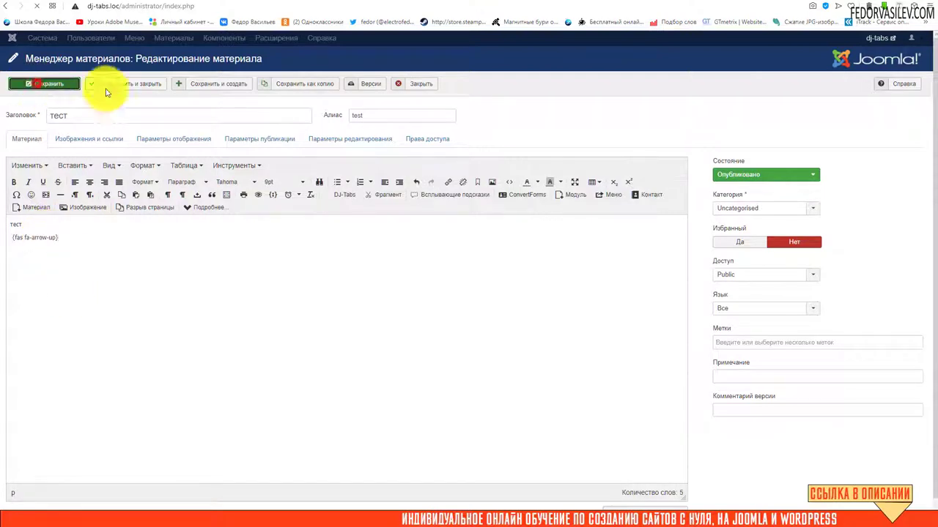
Reload the "тест" article page on the site and examine how the inserted tag renders below the text
left_click(768, 4)
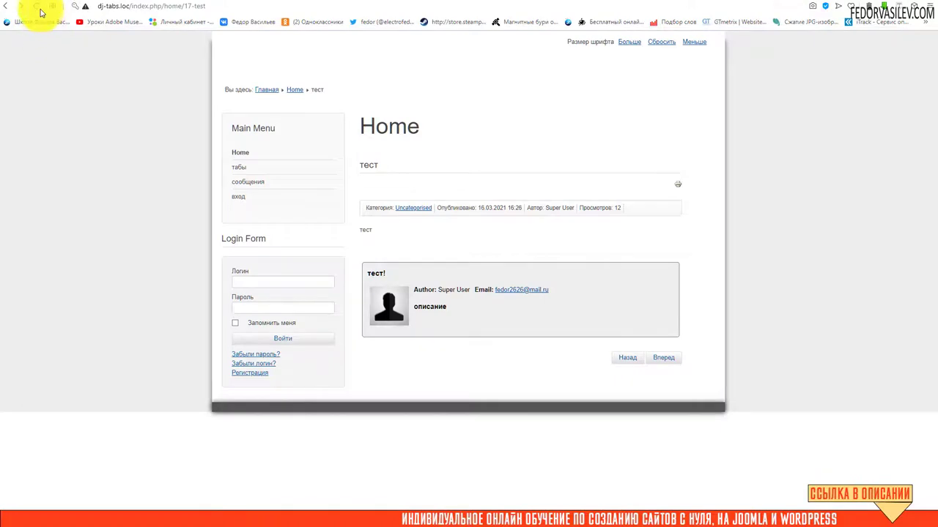
left_click(372, 249)
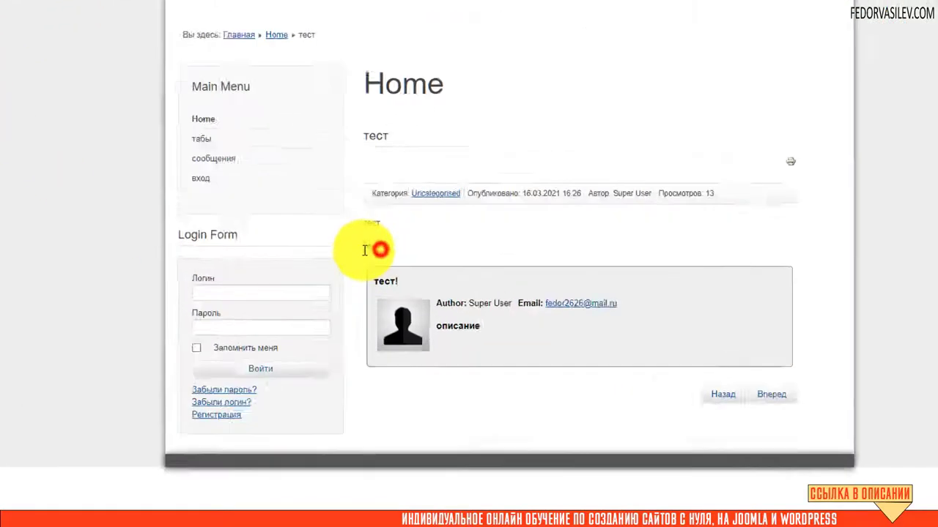
left_click(645, 217)
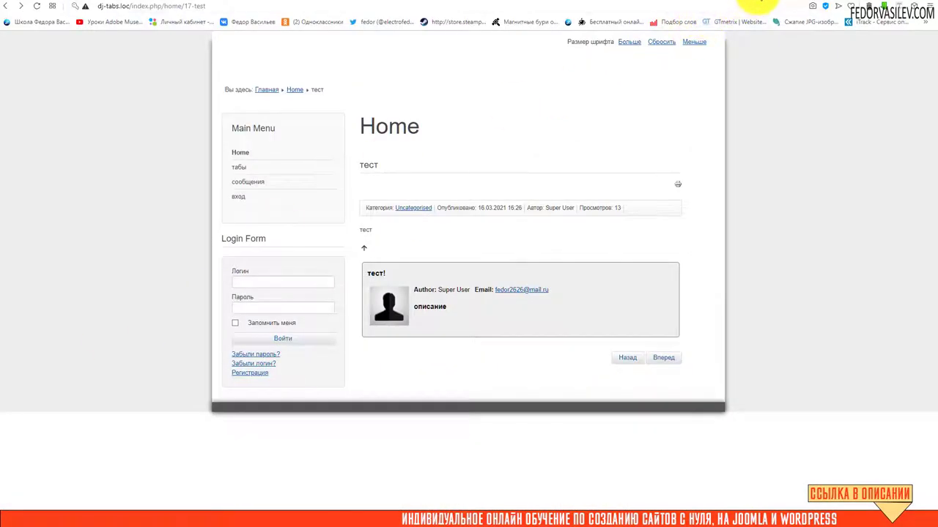
Try adding the {fas fa-arrow-up} tag to the article's title, and close the article without saving
left_click(754, 1)
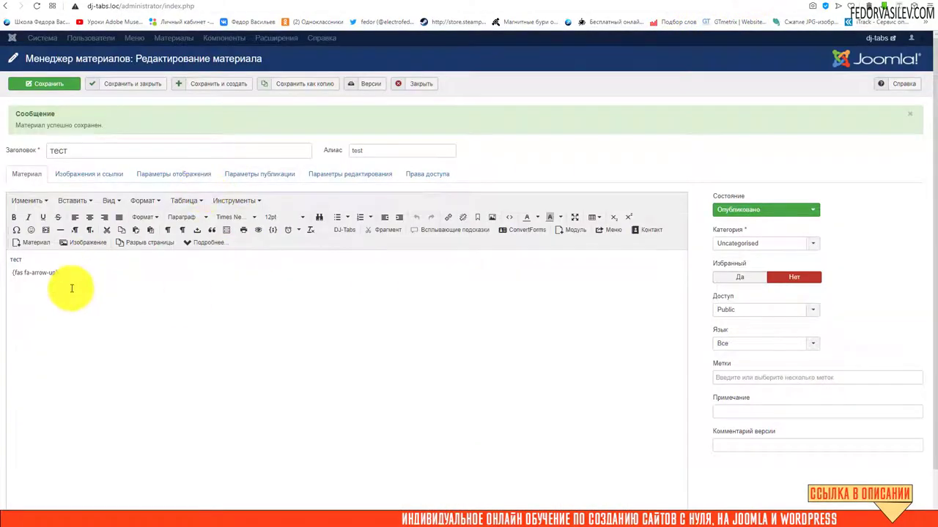
left_click(95, 153)
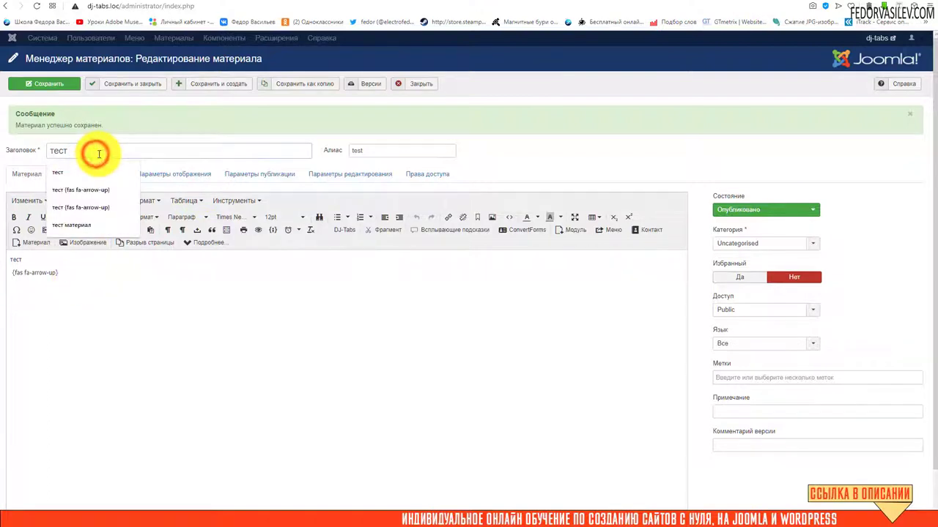
type("{fas fa-arrow-up}")
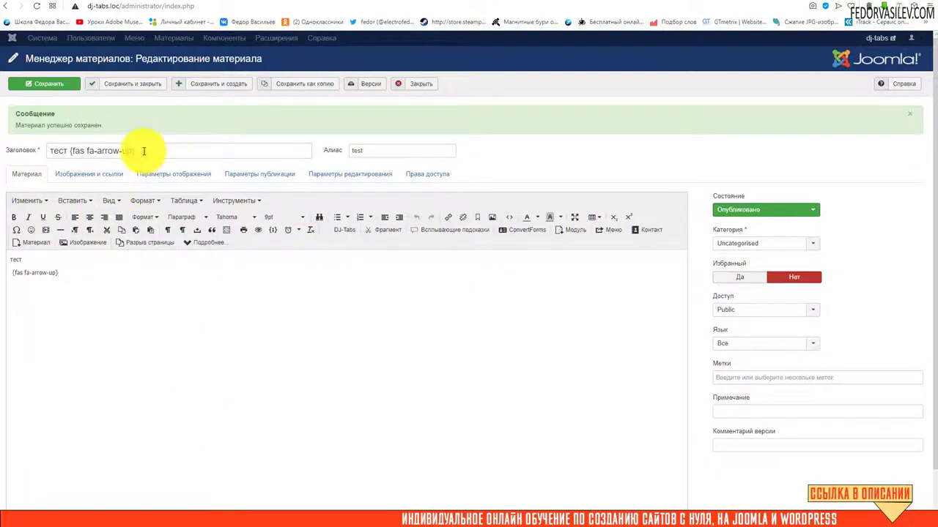
left_click_drag(144, 151, 71, 153)
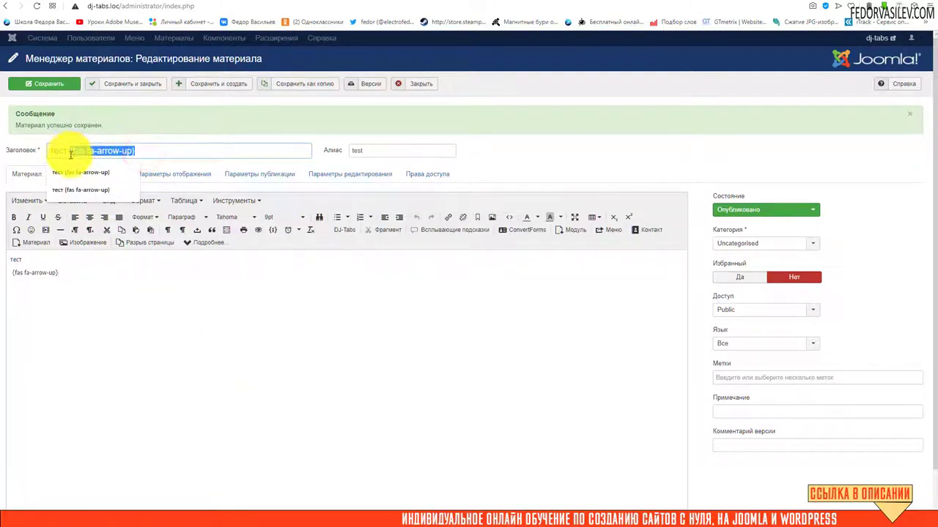
left_click(418, 83)
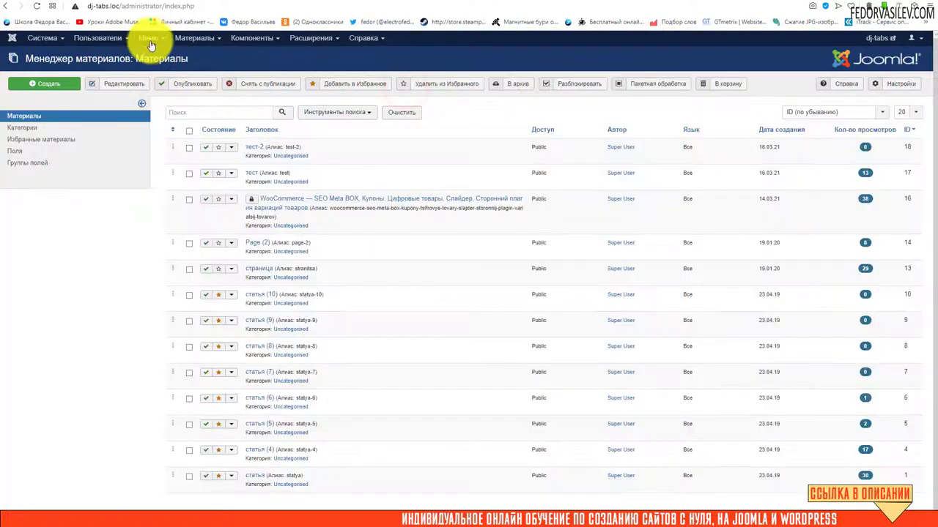
Set the title of the Home item in Main Menu to "Home {fas fa-arrow-up}", and save and close it
left_click(150, 43)
left_click(162, 99)
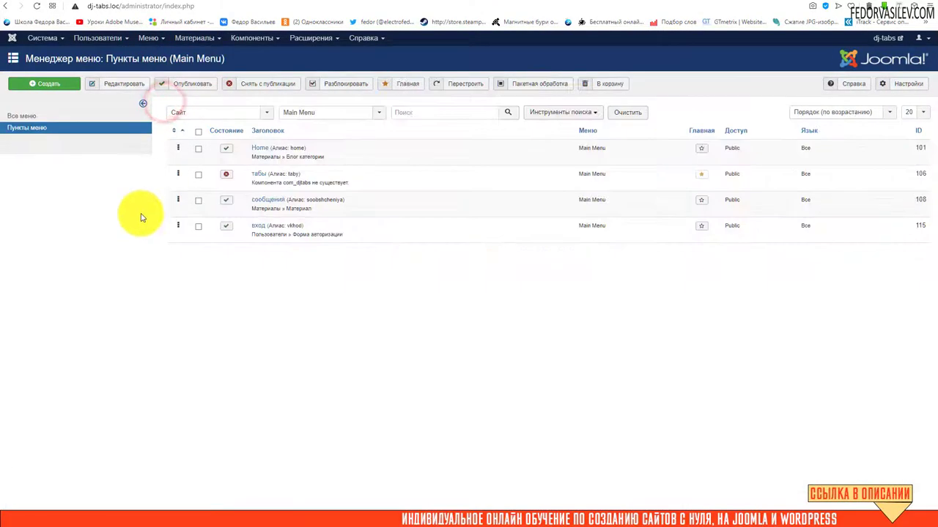
left_click(259, 148)
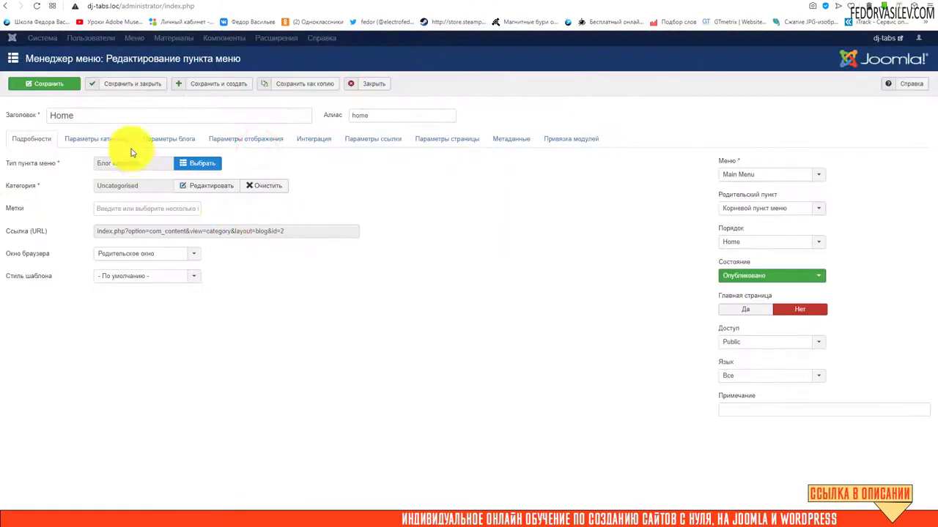
left_click(107, 116)
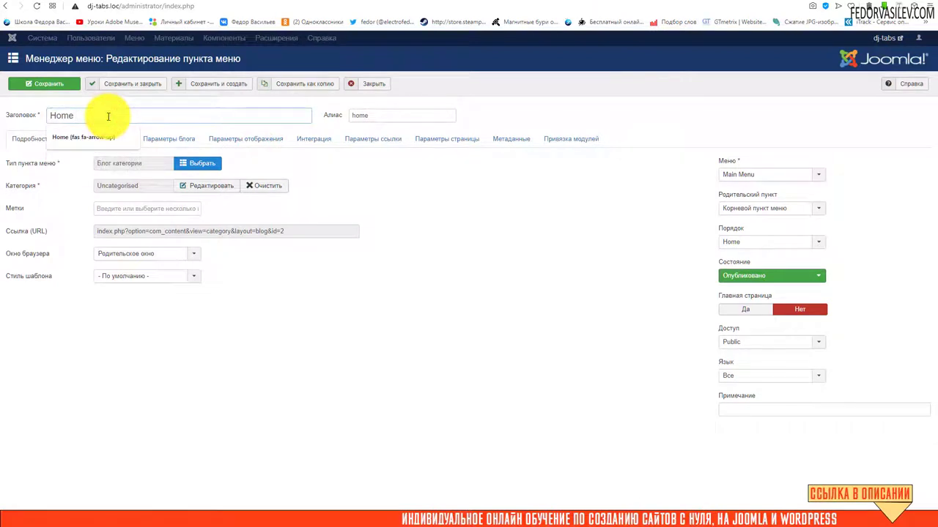
left_click(103, 137)
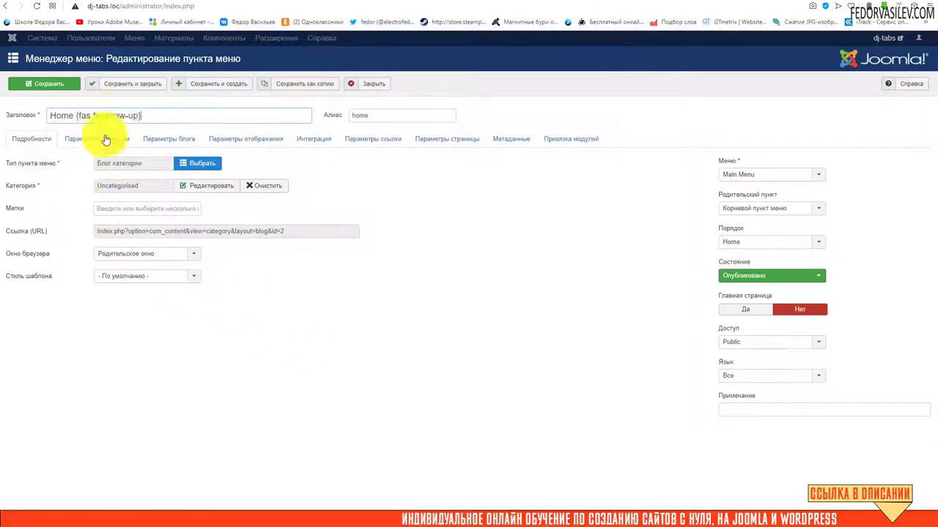
left_click(130, 83)
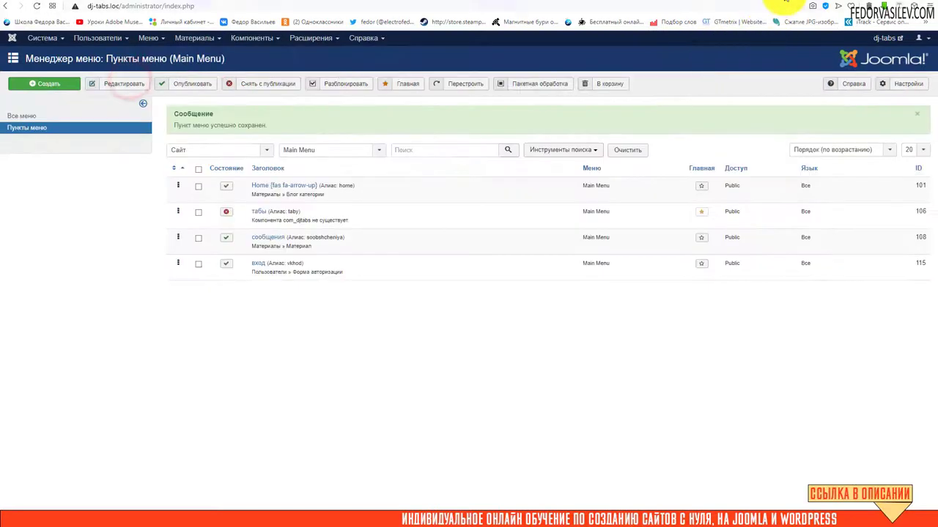
Reload the article page on the site and examine the Home menu item and page heading
left_click(778, 3)
left_click(39, 7)
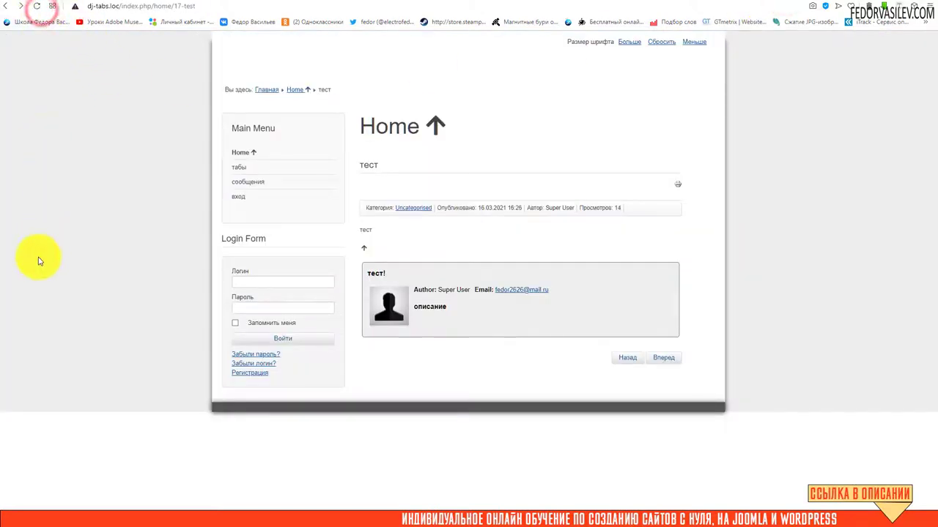
double_click(375, 123)
left_click(507, 149)
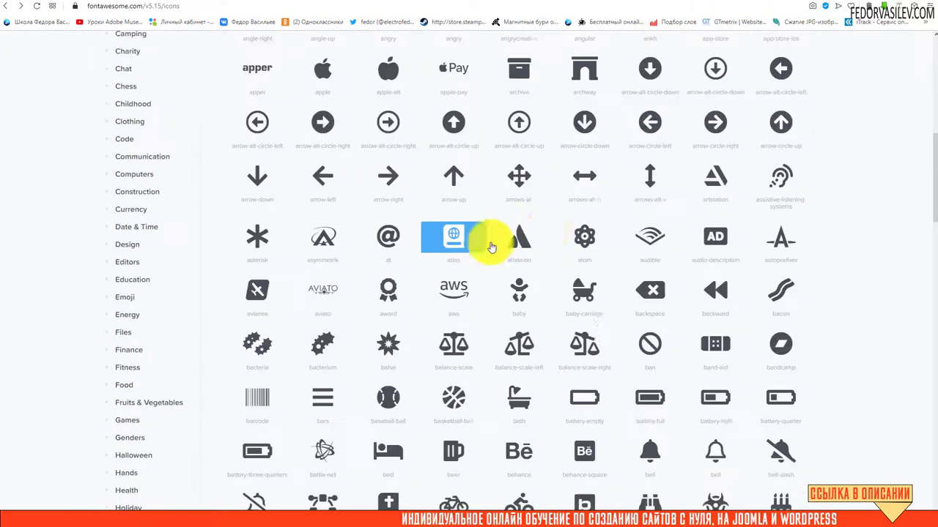
Browse the free icons on the Font Awesome site, open the regular-style angry icon, and copy its HTML code
scroll(490, 247, "down", 8)
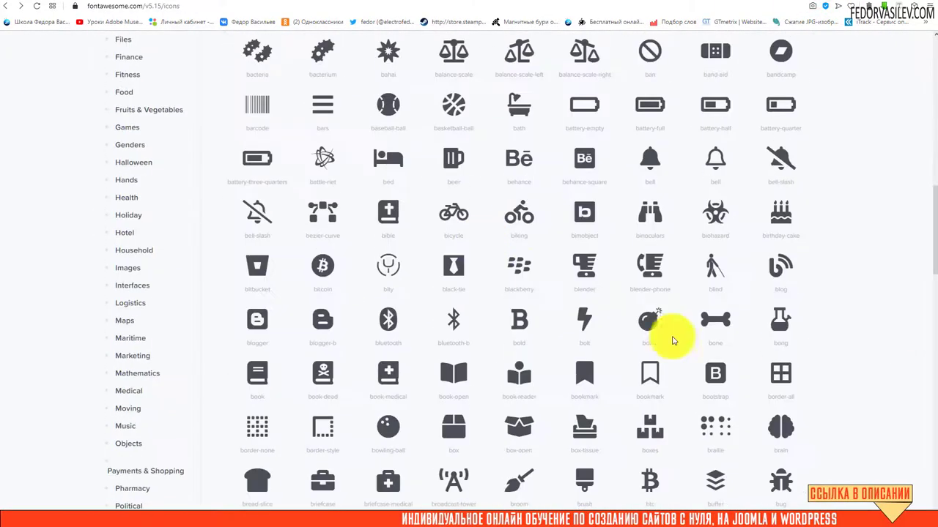
scroll(540, 310, "up", 13)
scroll(566, 274, "down", 1)
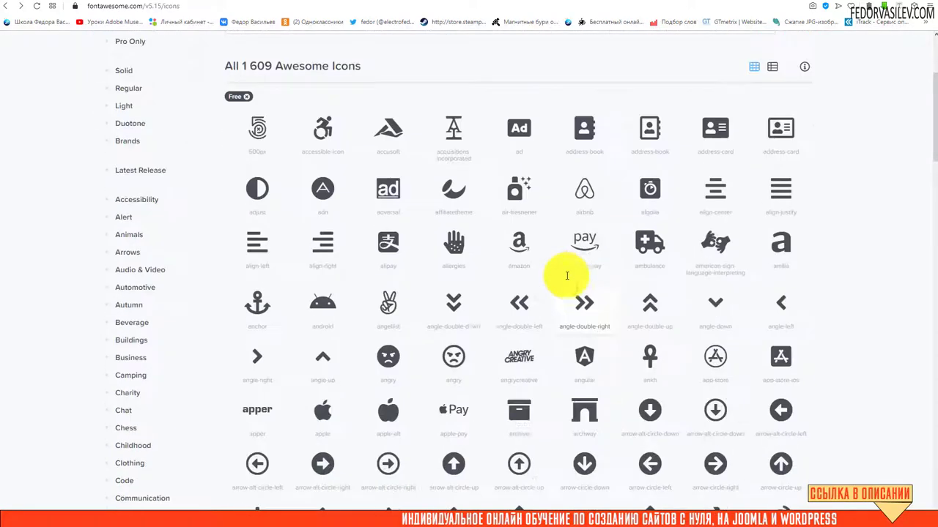
scroll(439, 271, "down", 2)
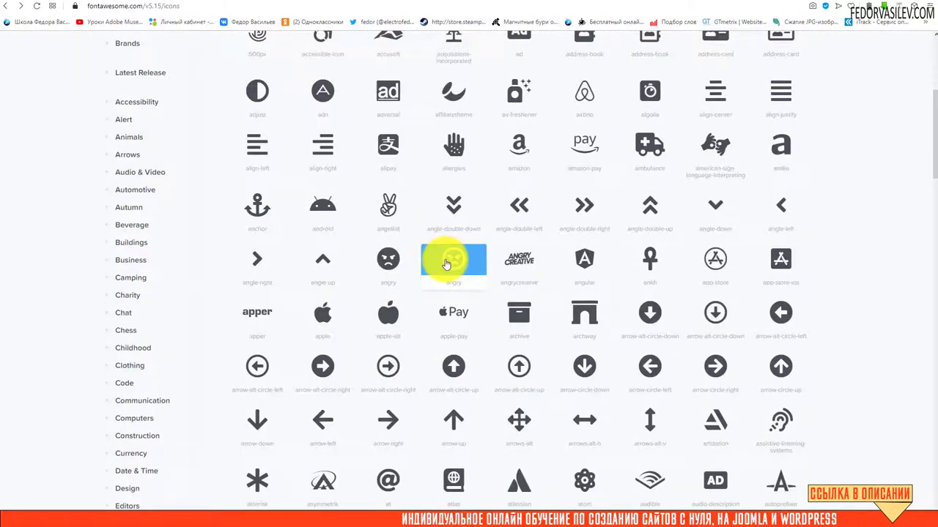
left_click(454, 264)
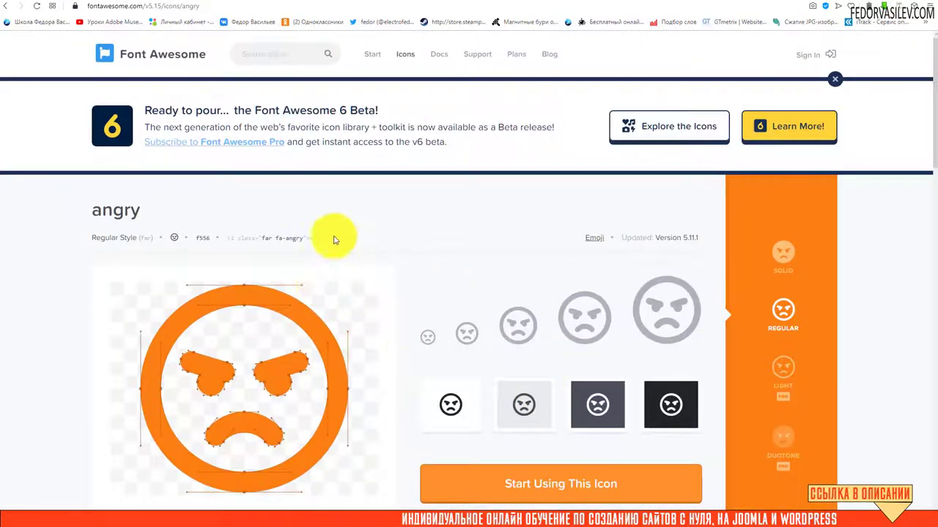
left_click(271, 242)
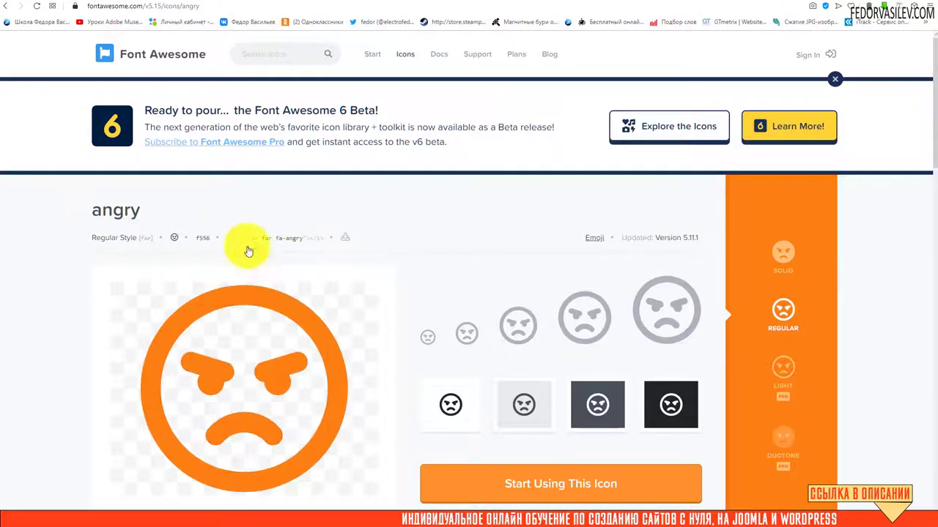
Switch to Notepad and paste the copied angry icon code into the empty document
key("alt+Tab")
right_click(329, 220)
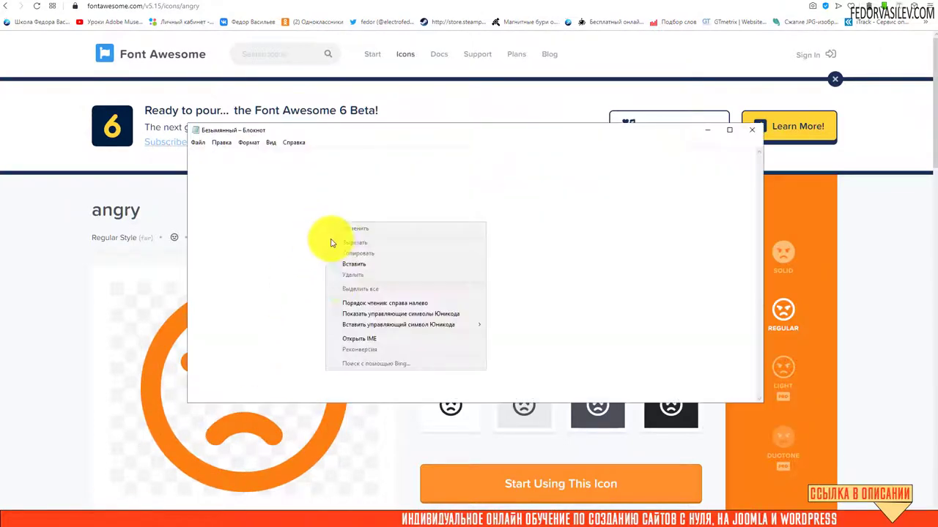
left_click(353, 265)
left_click_drag(324, 151, 151, 149)
left_click(279, 191)
double_click(277, 152)
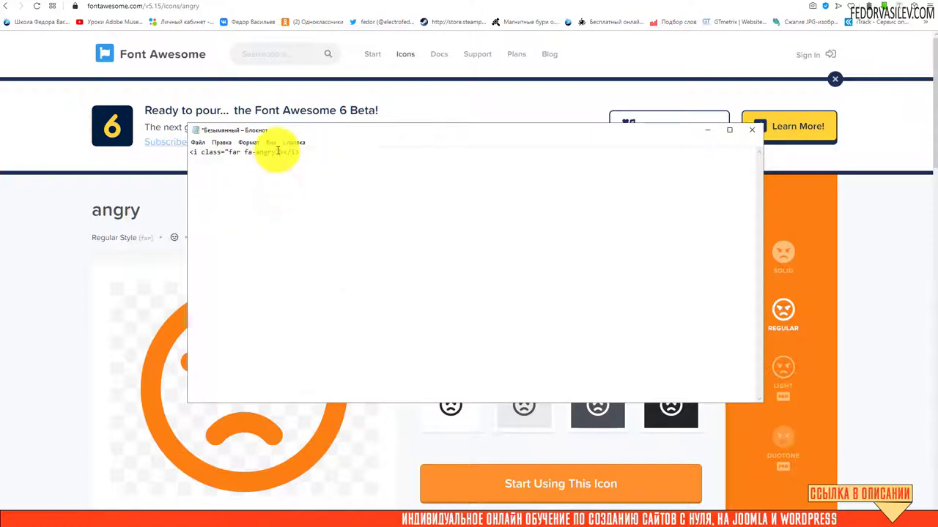
Copy the class names "far fa-angry" from the icon code in Notepad and close the document without saving
left_click_drag(276, 153, 230, 152)
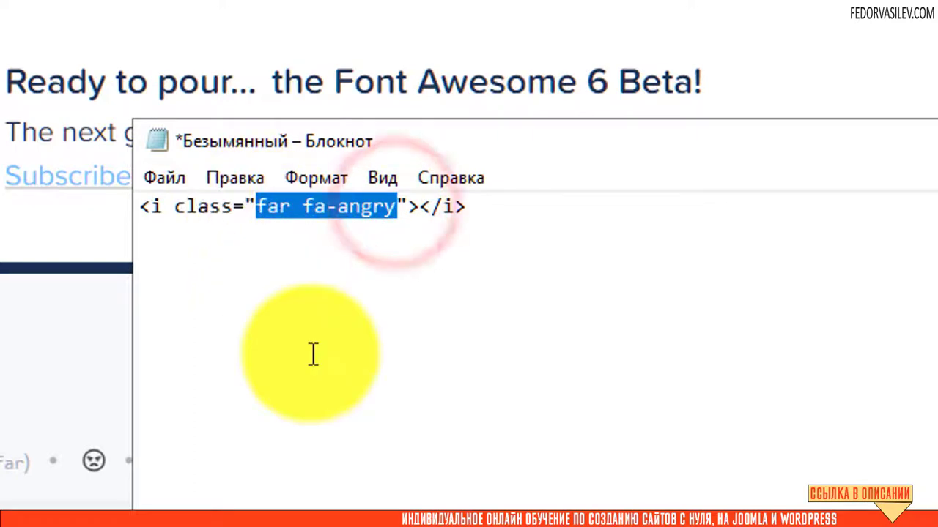
right_click(366, 213)
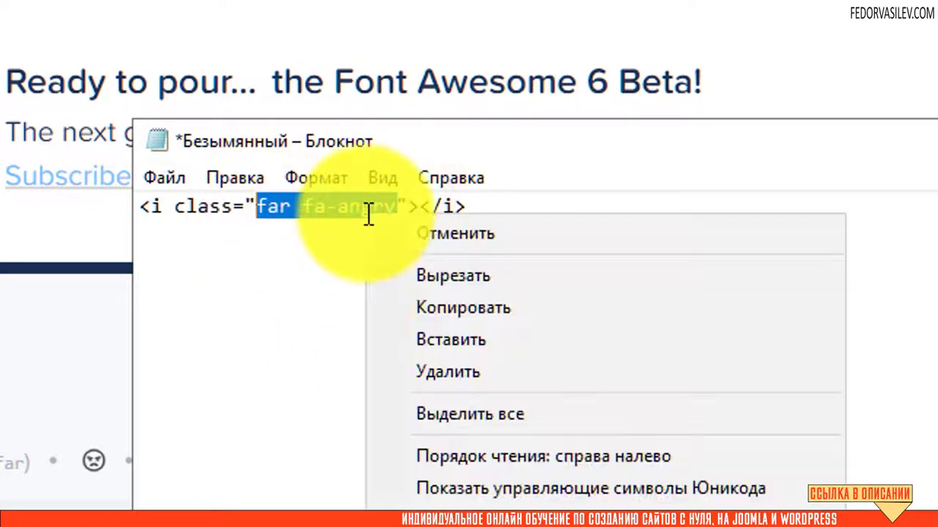
left_click(439, 308)
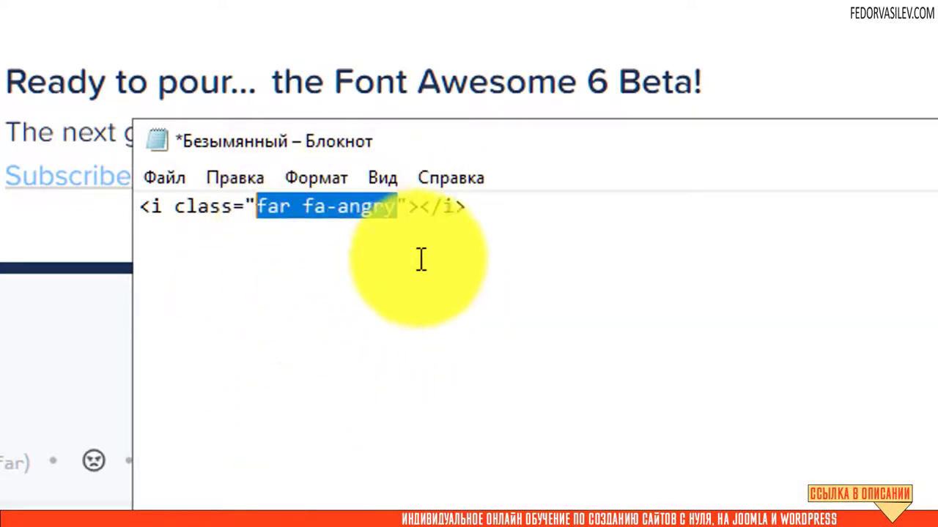
right_click(351, 217)
left_click(410, 309)
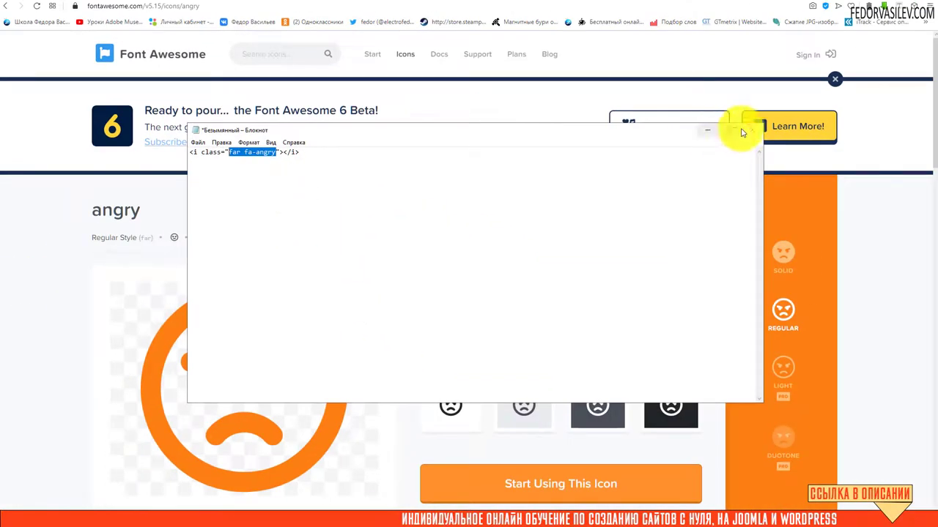
left_click(744, 130)
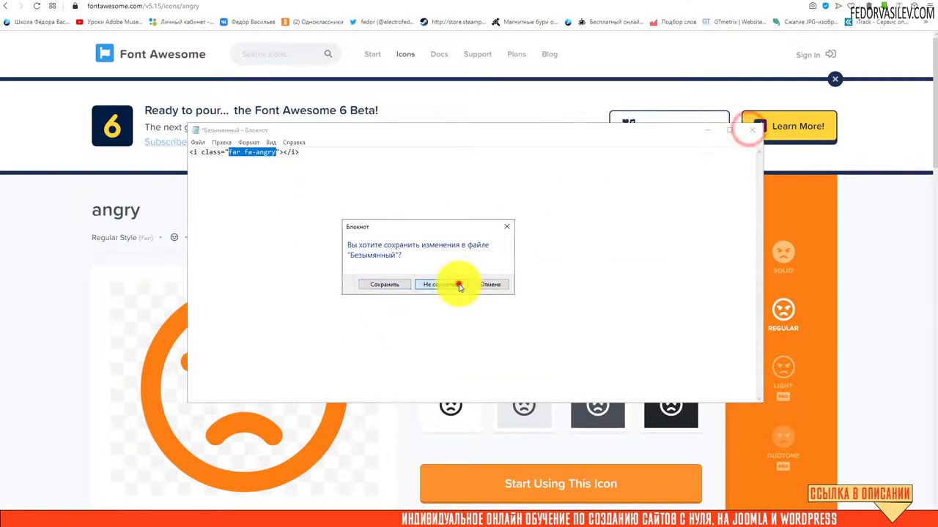
left_click(460, 282)
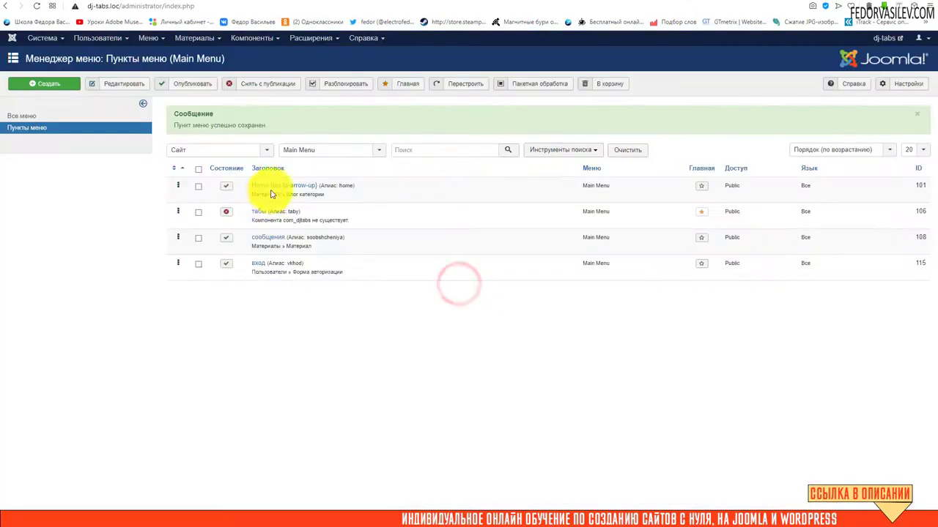
Open the Home item of Main Menu, change its title to "Home {far fa-angry}", and save it
left_click(269, 188)
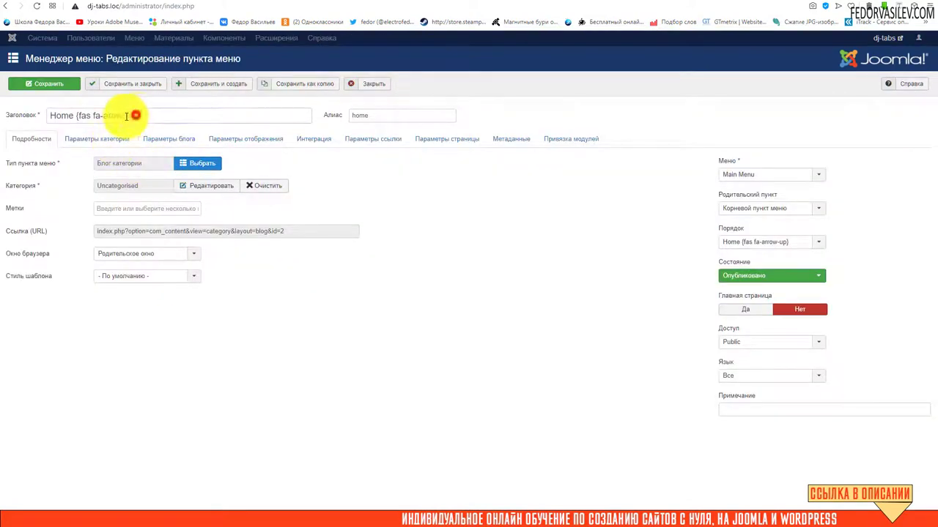
left_click_drag(136, 115, 81, 119)
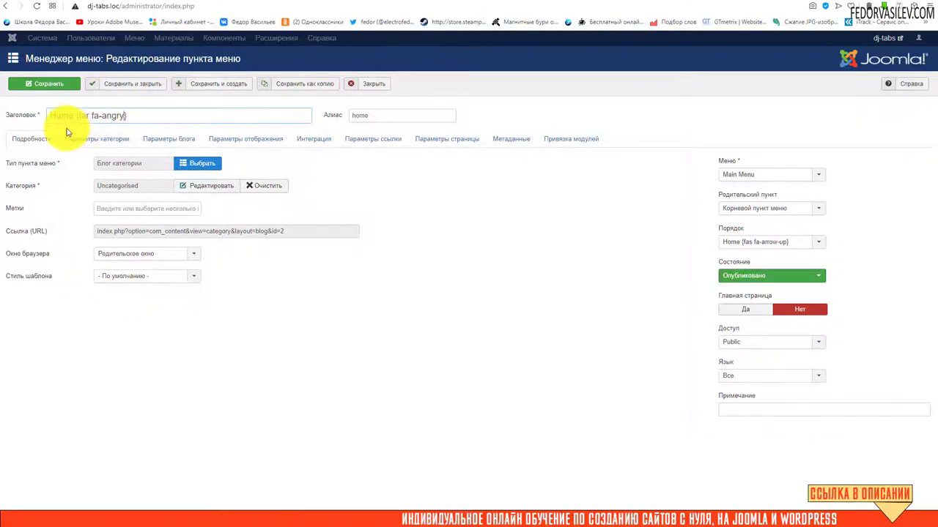
left_click(38, 85)
Switch to the refreshed article page on the site and examine the icon beside the Home heading
key("ctrl+Tab")
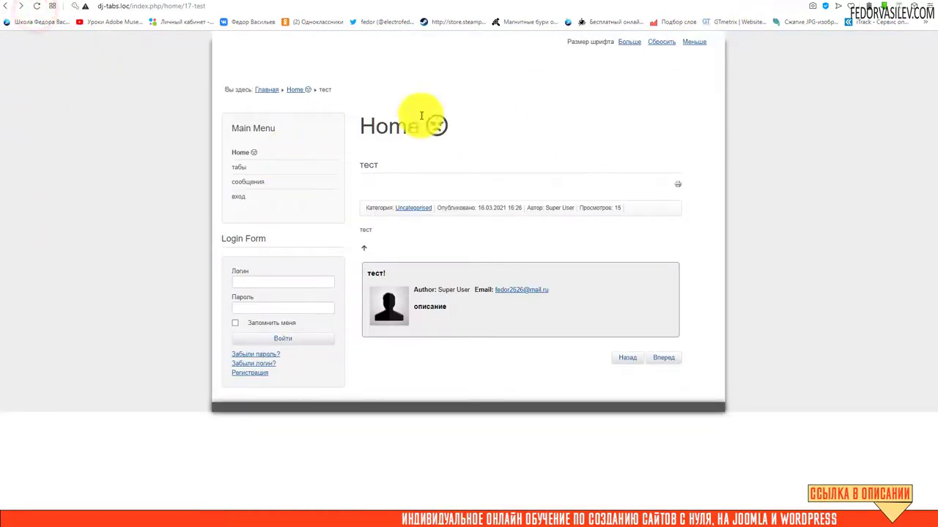
left_click(447, 129)
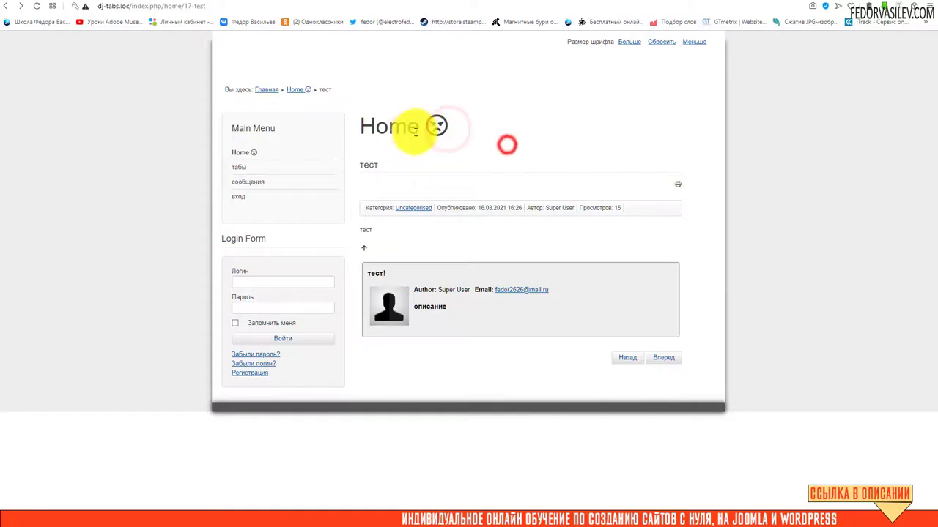
left_click_drag(386, 127, 367, 121)
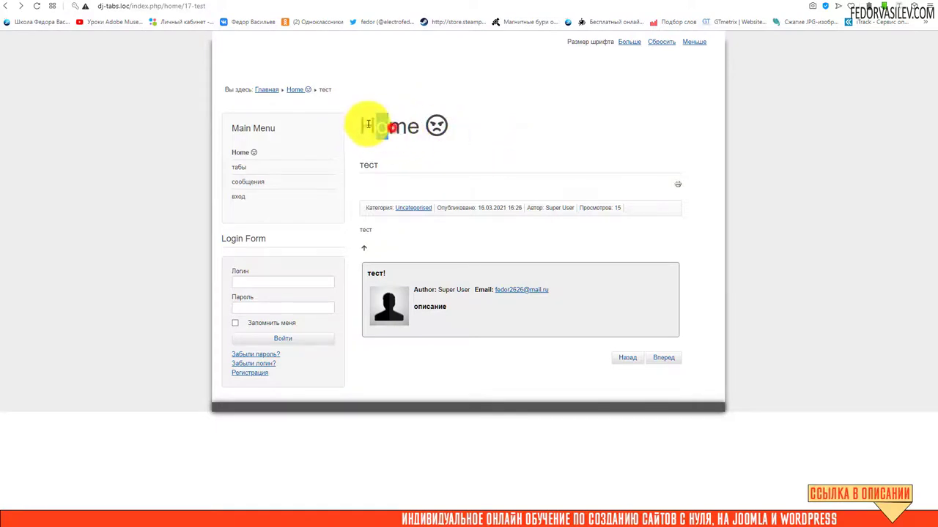
left_click(584, 150)
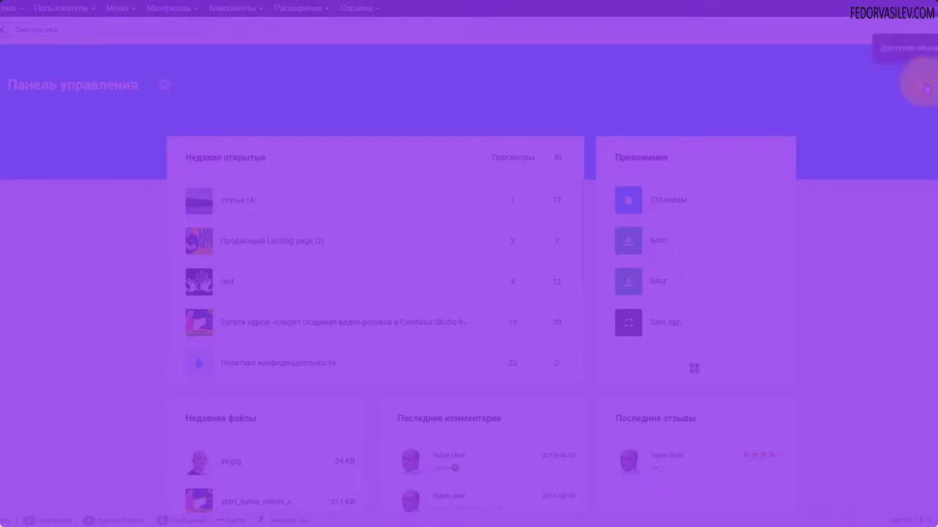
left_click(926, 88)
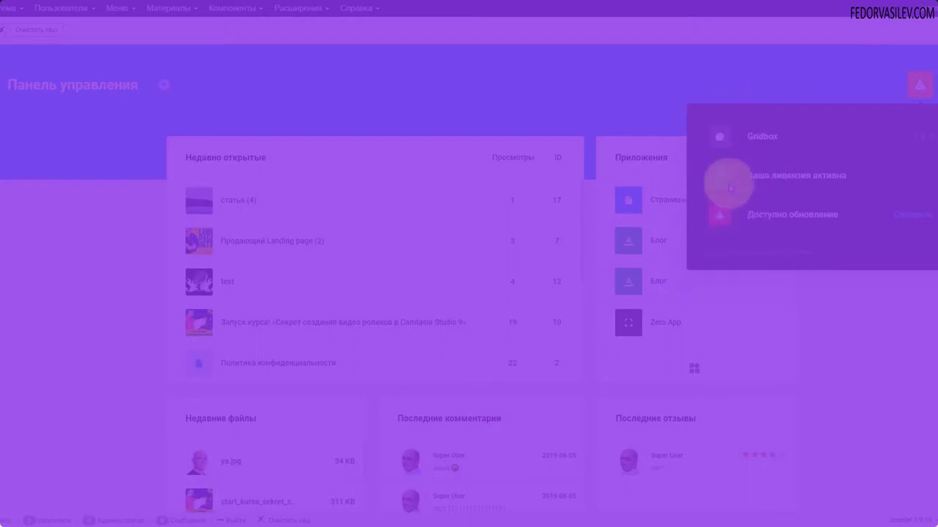
left_click(726, 179)
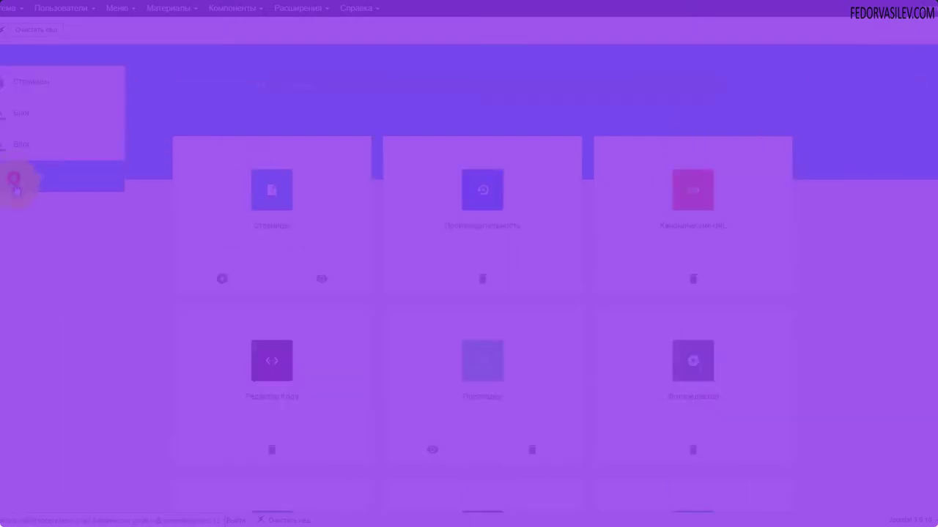
left_click(17, 176)
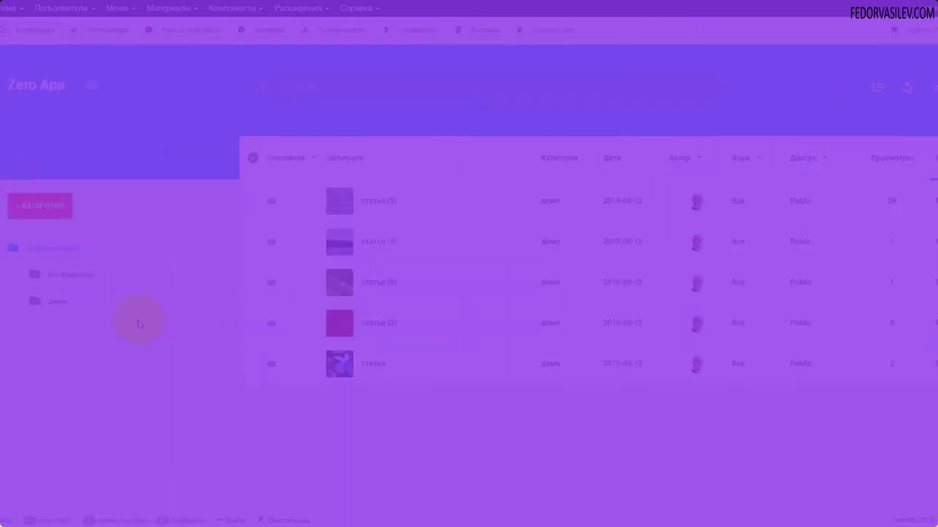
left_click(90, 85)
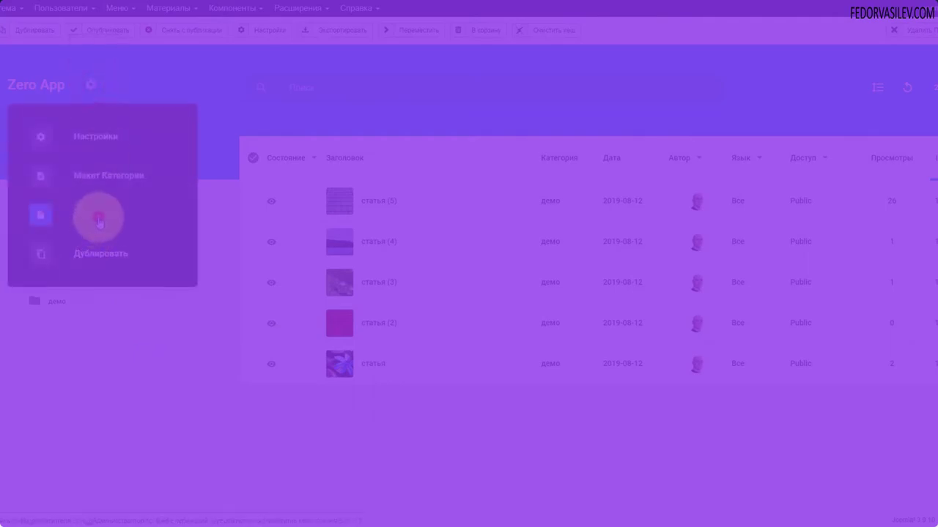